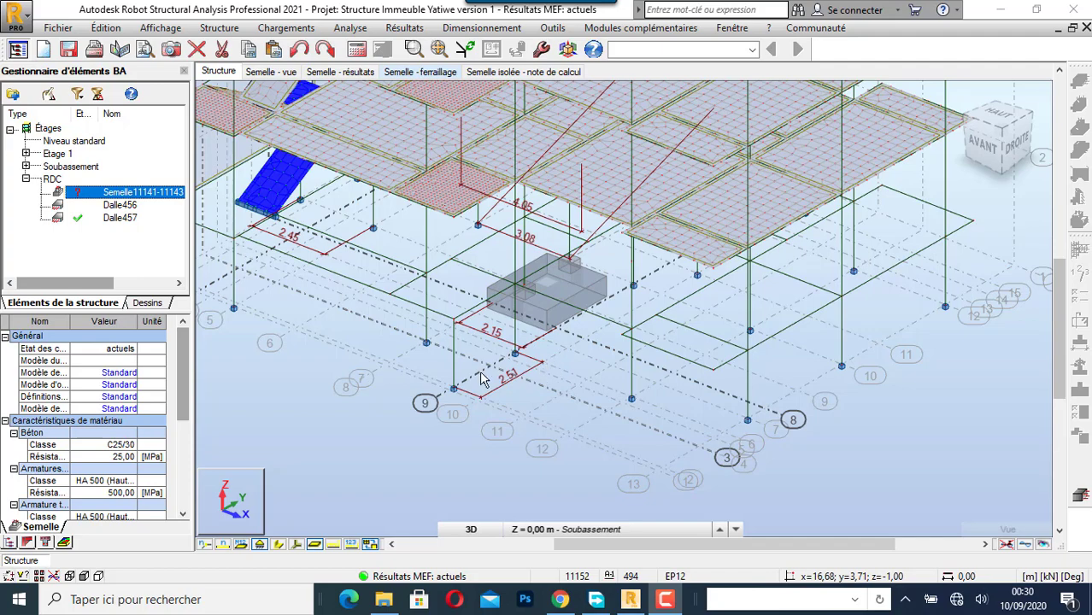
# Step: Select the two support nodes at the column bases linked by the 2.51 m dimension near axis 9
pyautogui.scroll(1, 482, 379)
pyautogui.scroll(1, 482, 380)
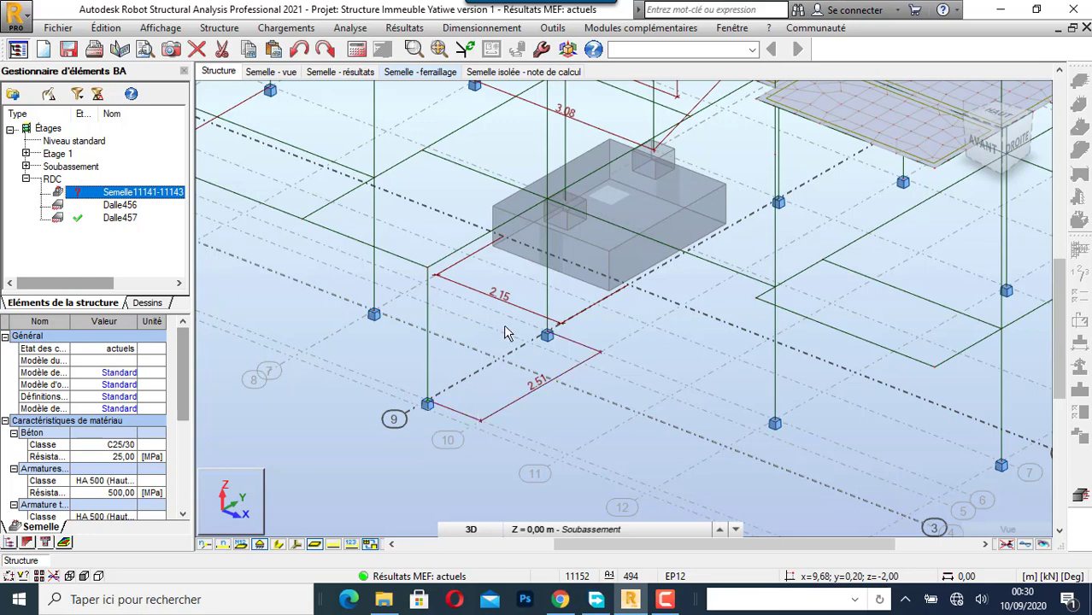
pyautogui.moveTo(507, 315); pyautogui.dragTo(574, 376)
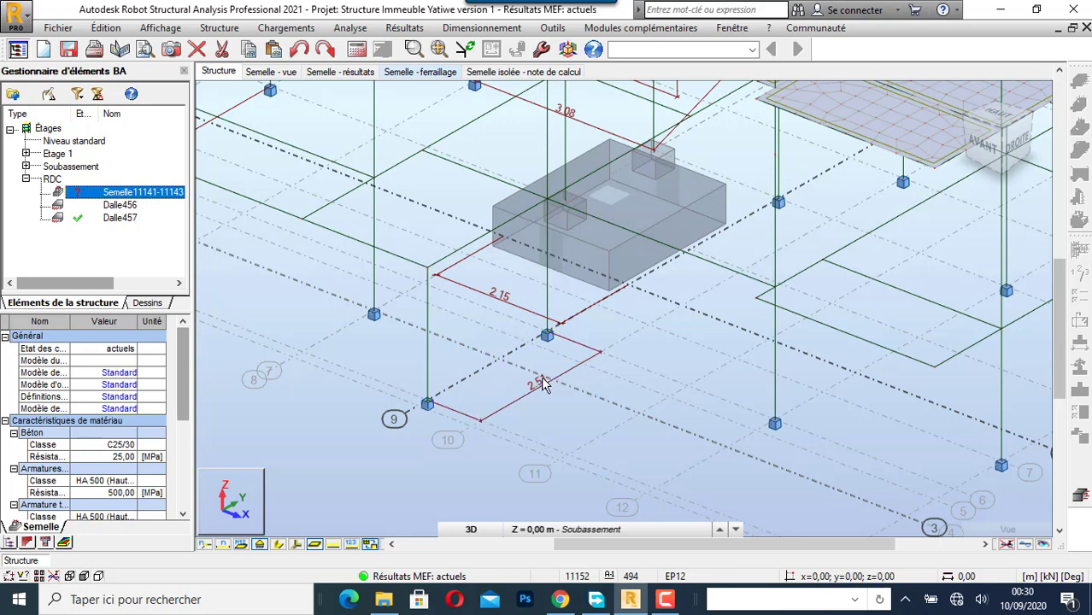
pyautogui.click(10, 545)
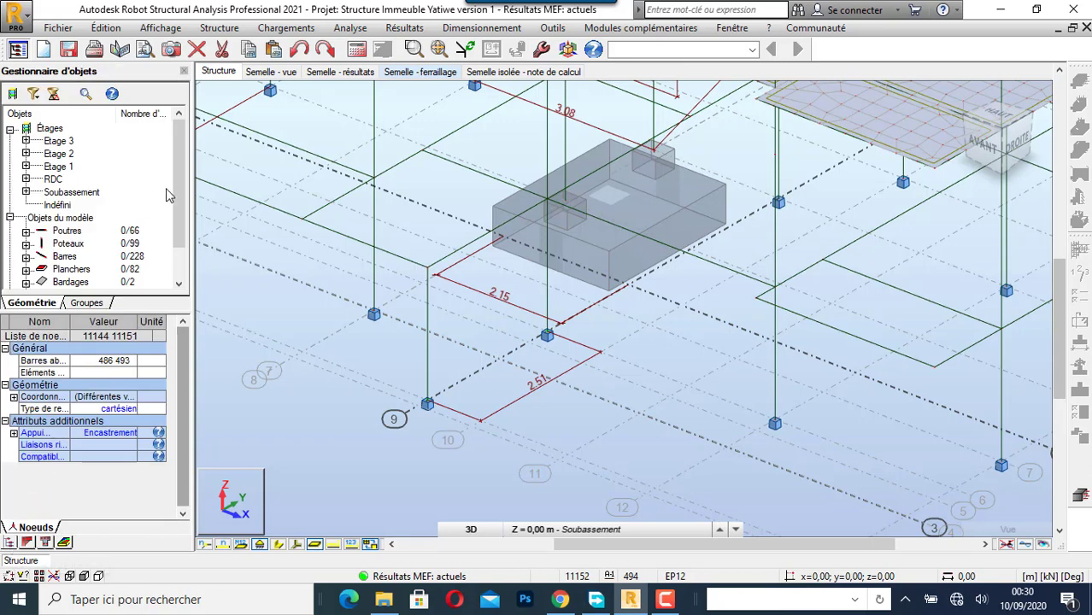
pyautogui.scroll(-1, 174, 188)
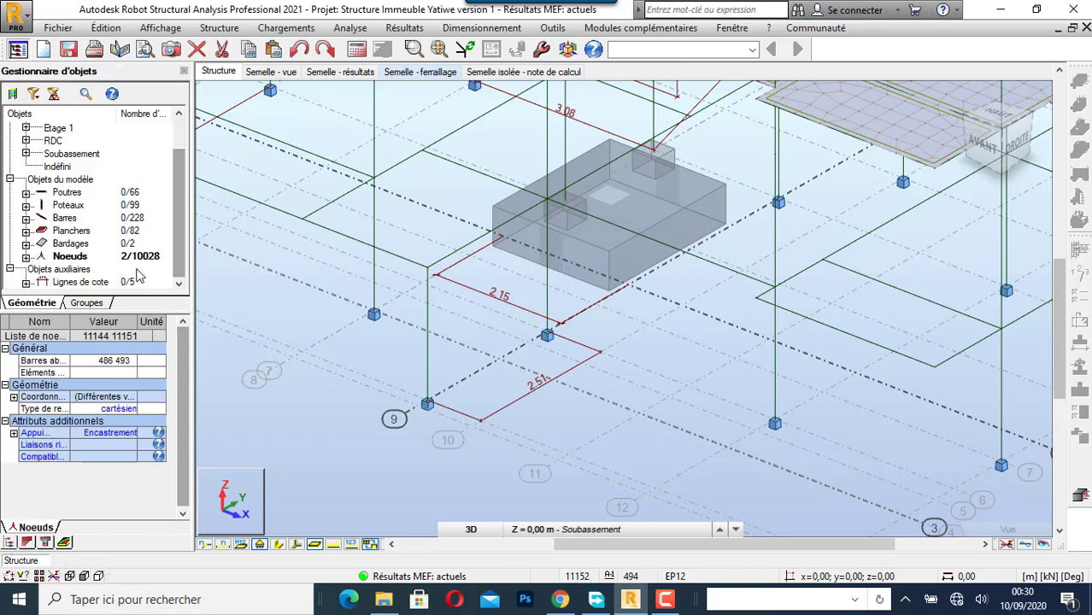
# Step: Start the footing design with the manual ELU and ELS combinations and accept one footing for the two columns
pyautogui.click(1079, 498)
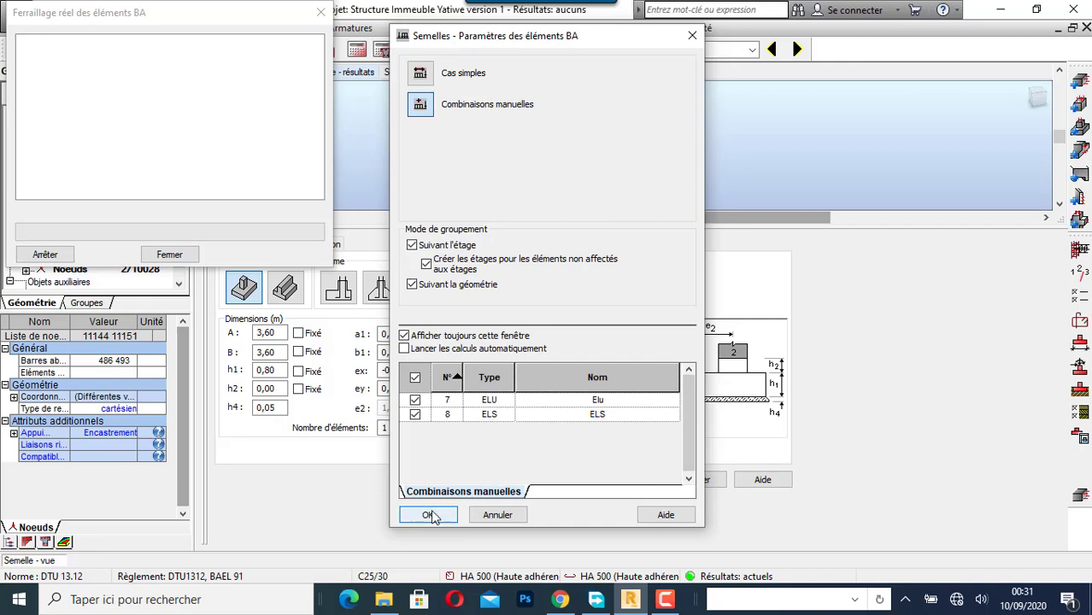
pyautogui.click(430, 509)
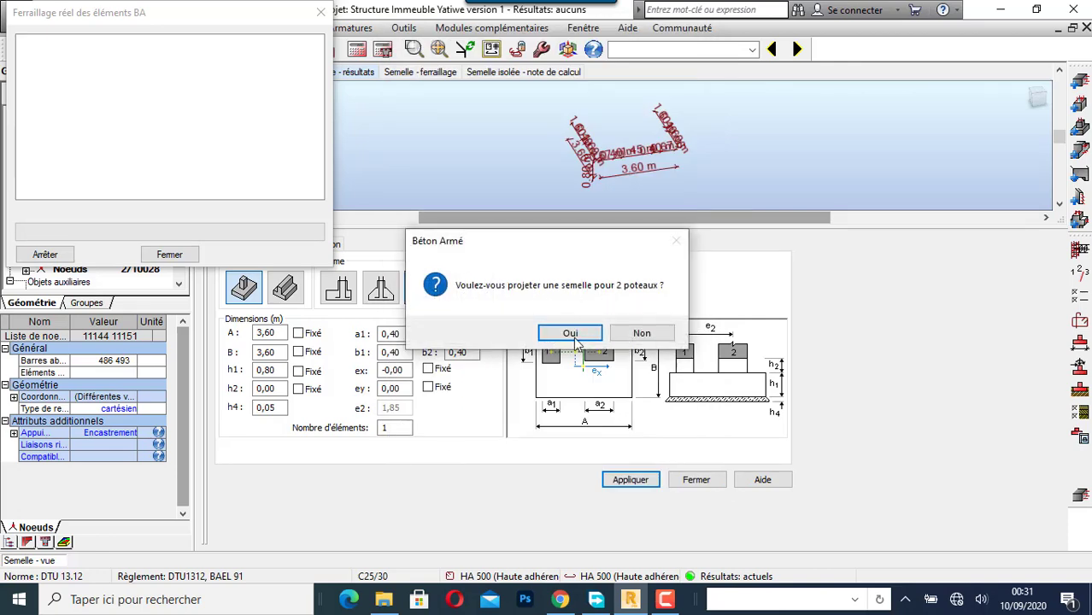
pyautogui.click(574, 337)
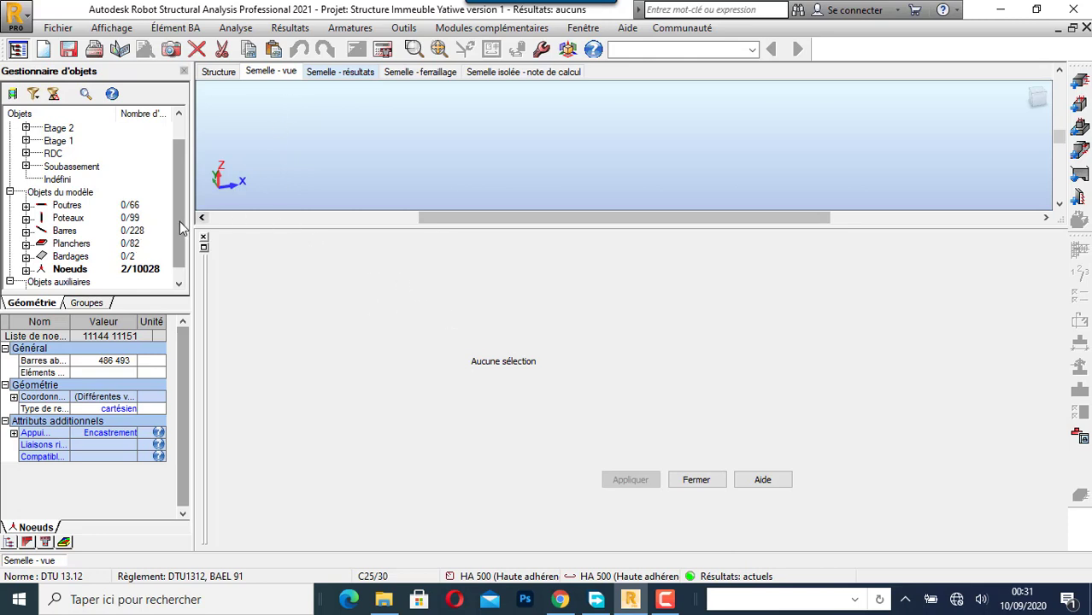
# Step: Show the list of reinforced concrete elements and select the RDC storey
pyautogui.scroll(-1, 180, 227)
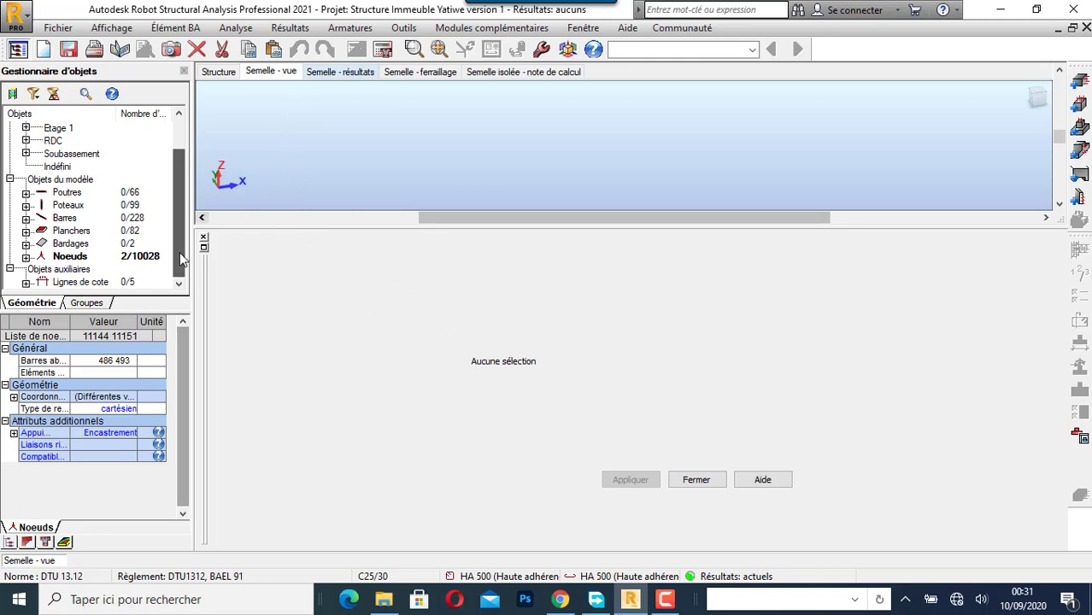
pyautogui.click(46, 543)
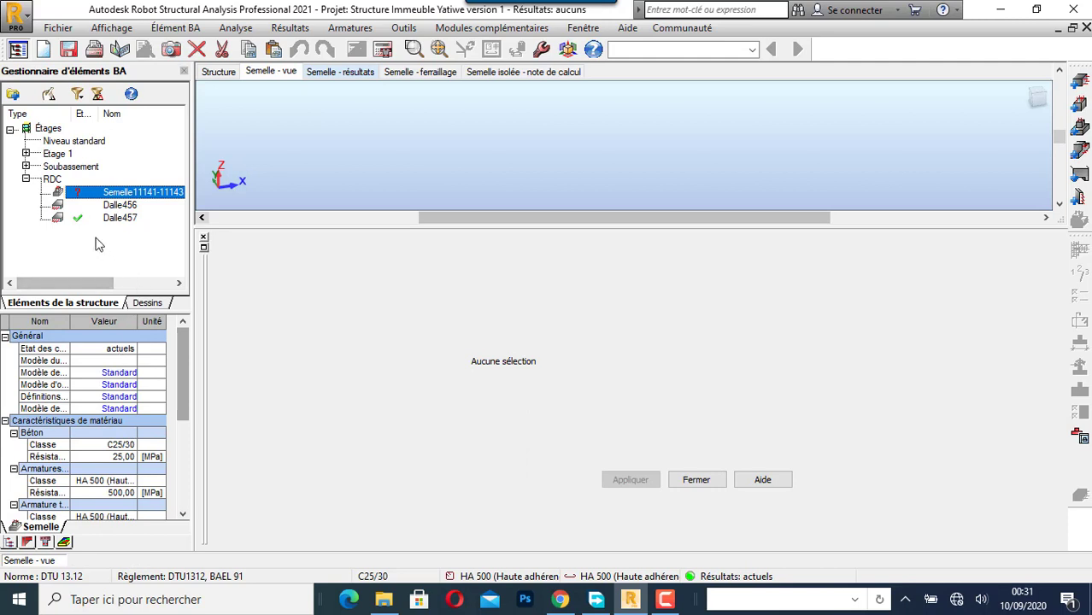
pyautogui.click(27, 179)
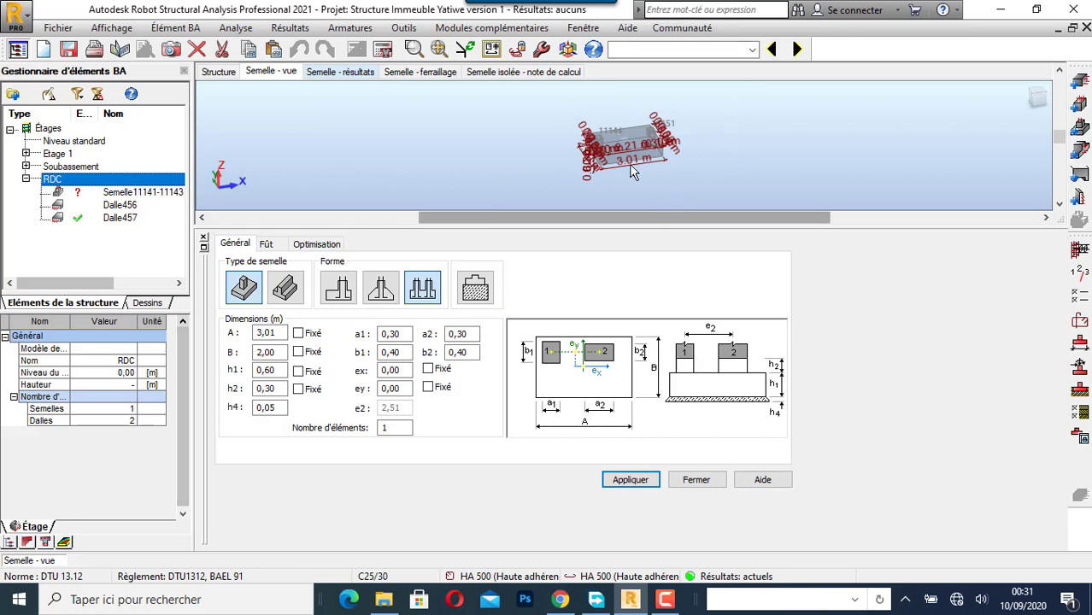
# Step: Set the two-column footing's height h2 to 0,90 m and apply the geometry
pyautogui.scroll(3, 630, 171)
pyautogui.scroll(-3, 569, 167)
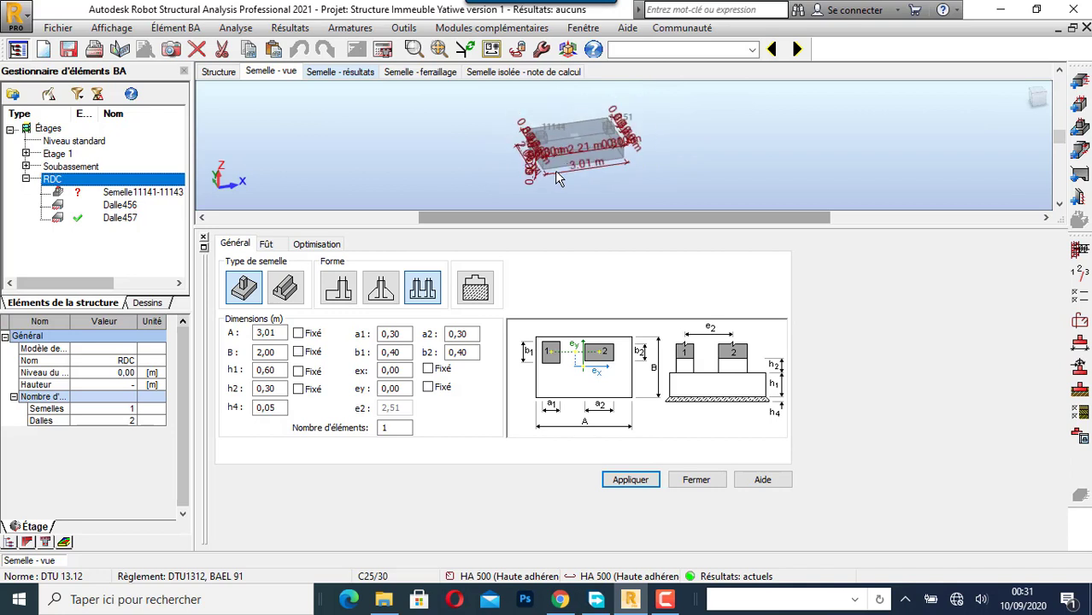
pyautogui.scroll(4, 555, 170)
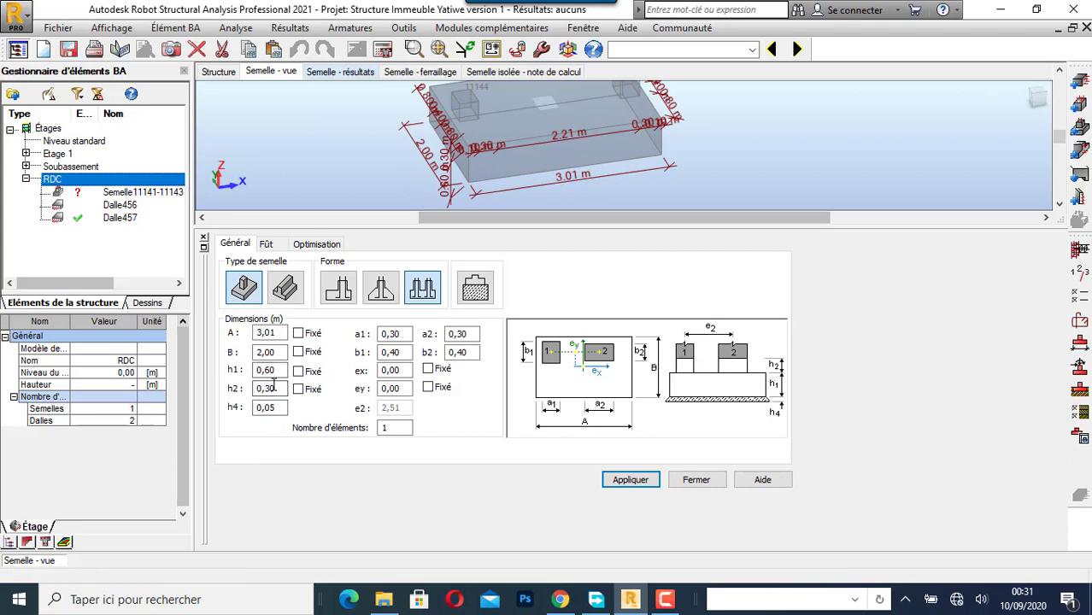
pyautogui.doubleClick(270, 389)
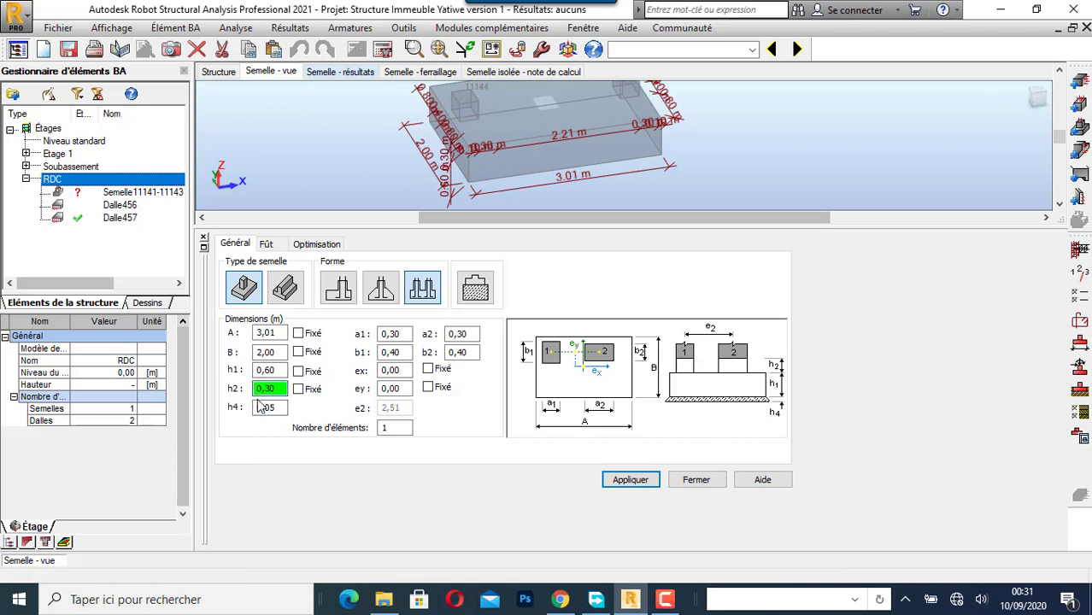
pyautogui.press('BackSpace')
pyautogui.write('0')
pyautogui.click(619, 480)
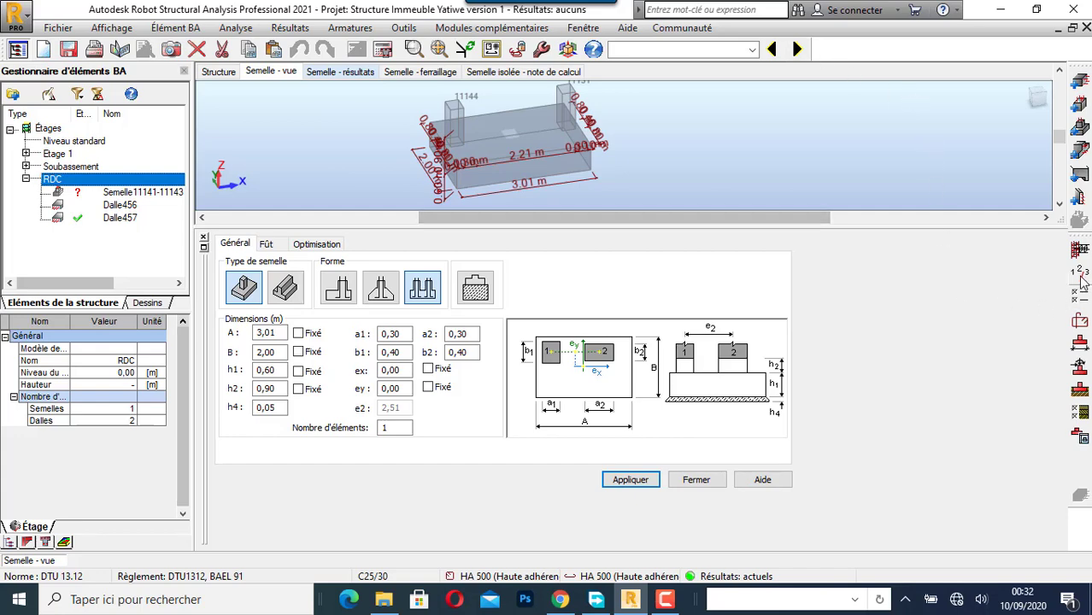
# Step: Change the first soil layer in the footing's soil parameters to compact sands and gravels (Sables et graves compacts)
pyautogui.click(1080, 395)
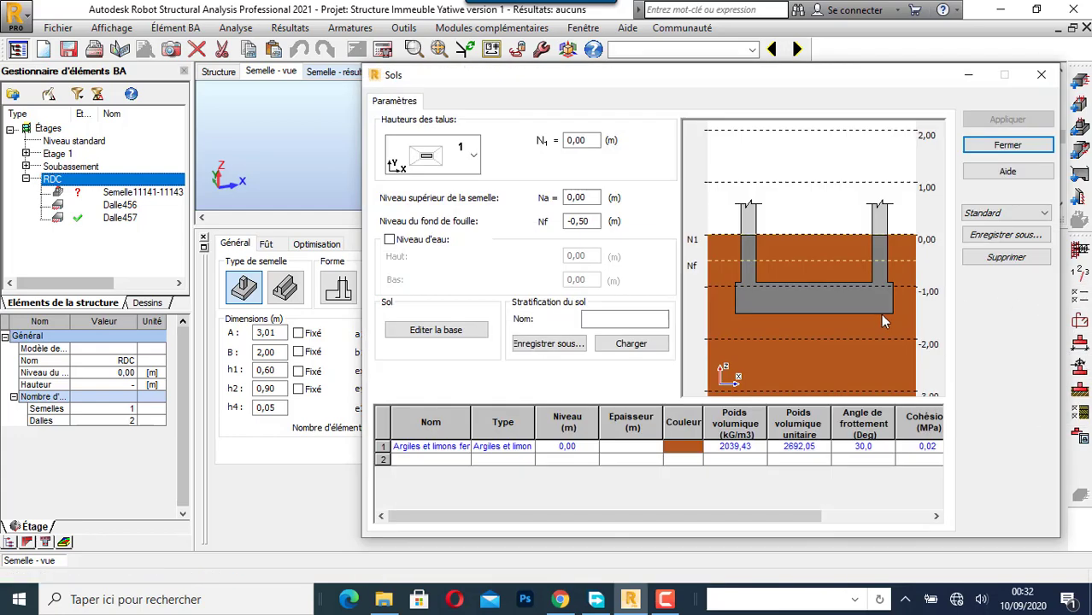
pyautogui.click(464, 448)
pyautogui.moveTo(462, 488)
pyautogui.mouseDown()
pyautogui.moveTo(465, 511)
pyautogui.moveTo(468, 478)
pyautogui.mouseUp()
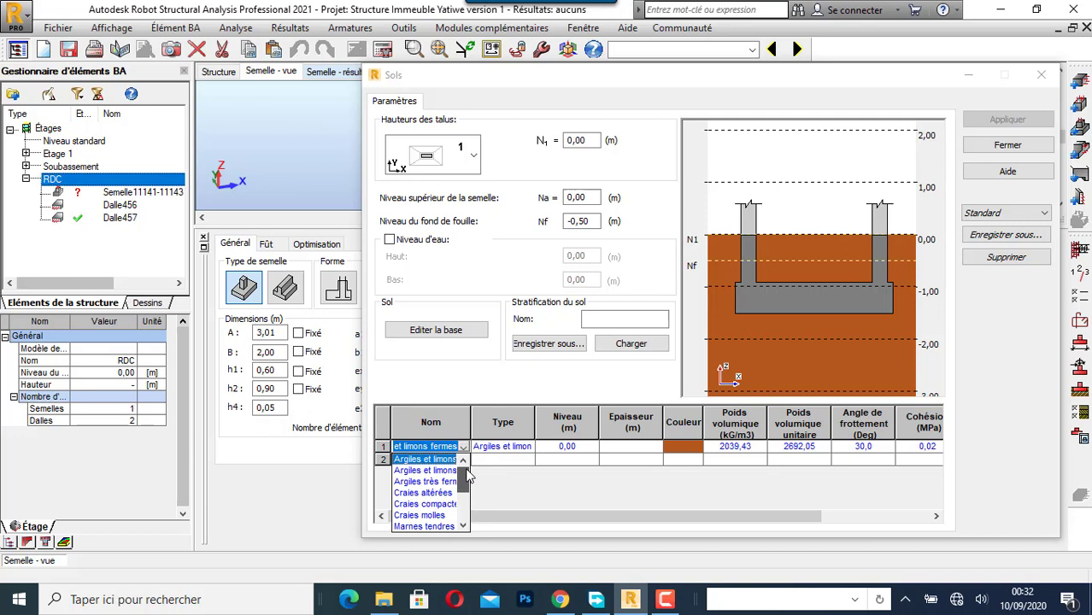
pyautogui.click(445, 469)
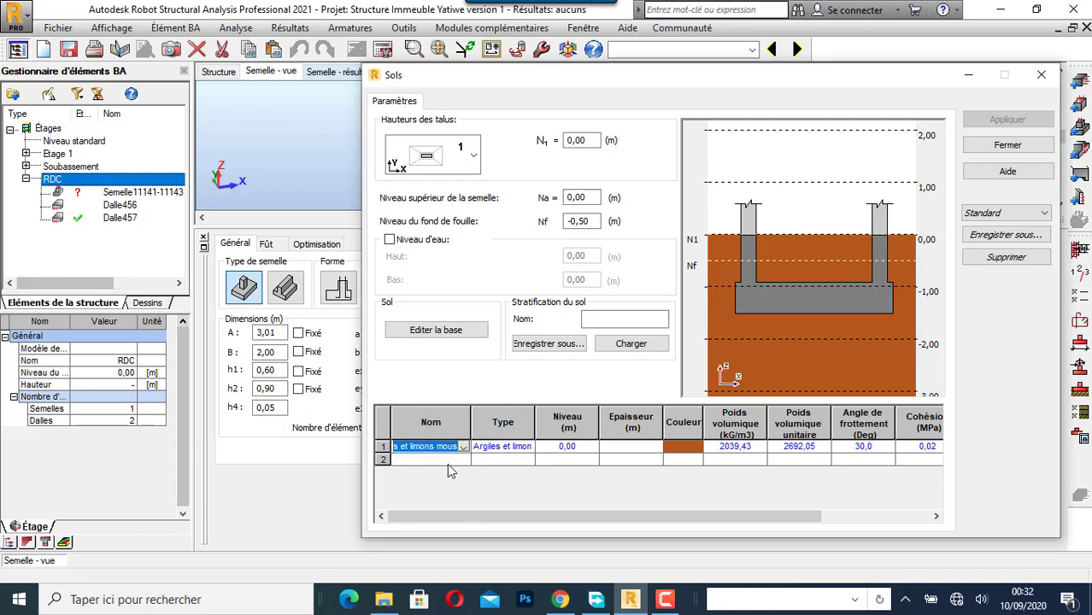
pyautogui.click(447, 462)
pyautogui.click(463, 460)
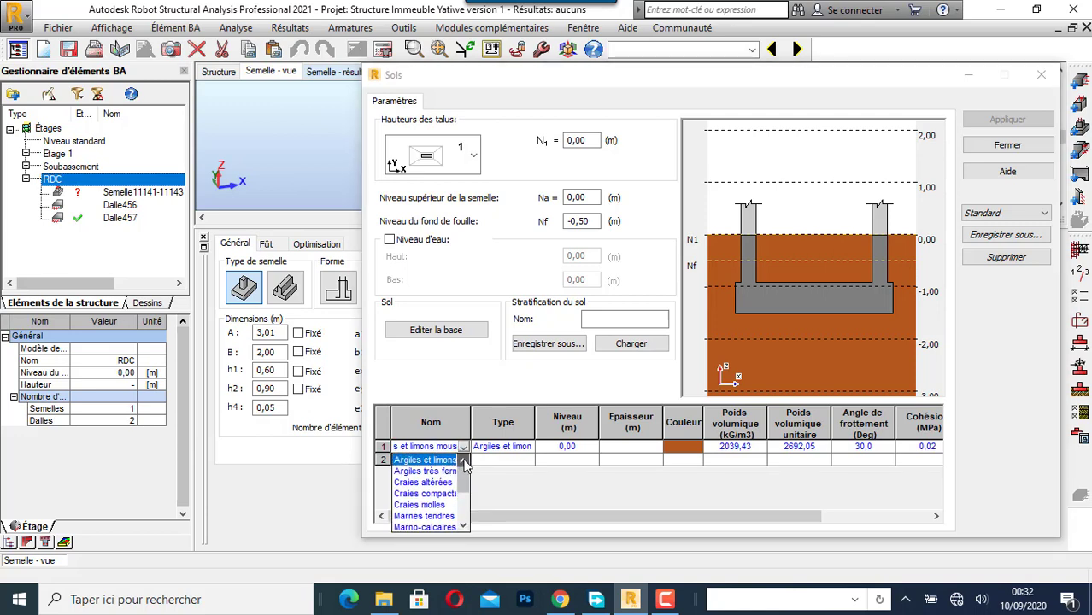
pyautogui.click(464, 463)
pyautogui.moveTo(466, 482); pyautogui.dragTo(465, 511)
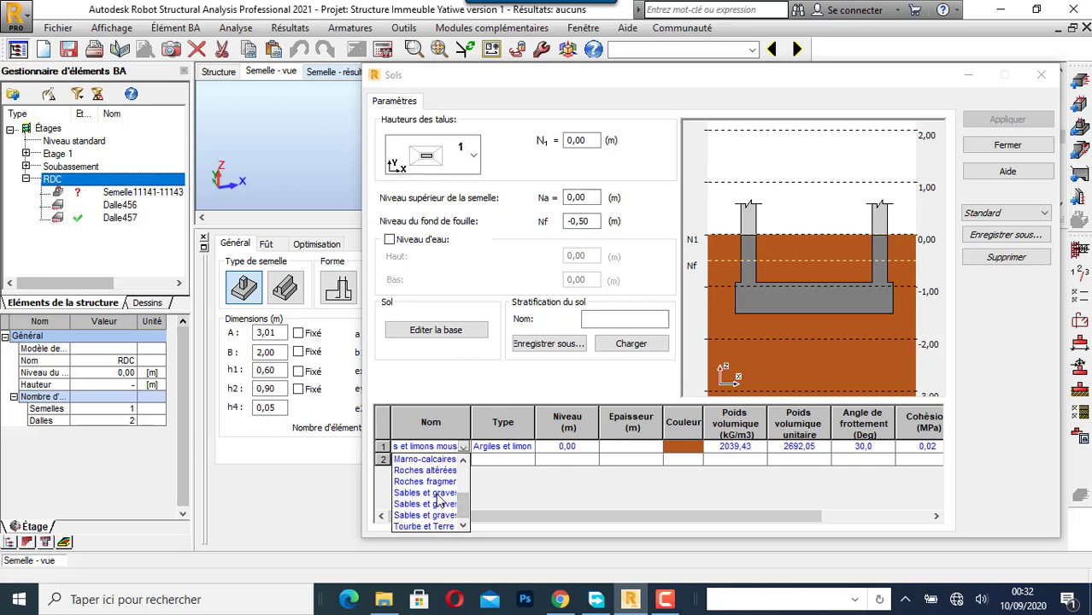
pyautogui.click(439, 503)
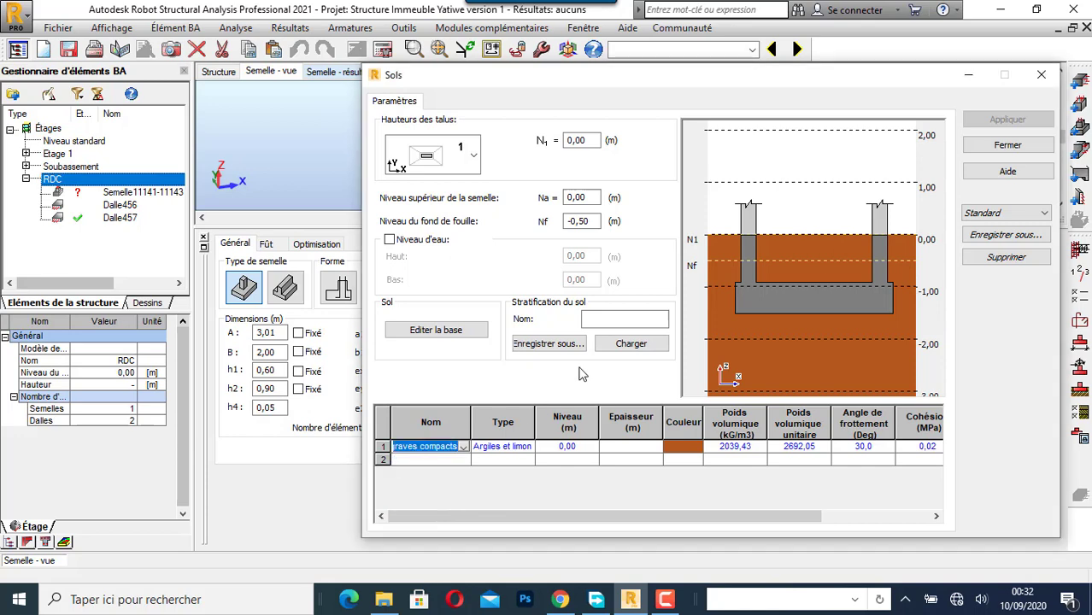
# Step: Set the excavation bottom level Nf to -1,50 m, apply the soil parameters and close them
pyautogui.click(574, 223)
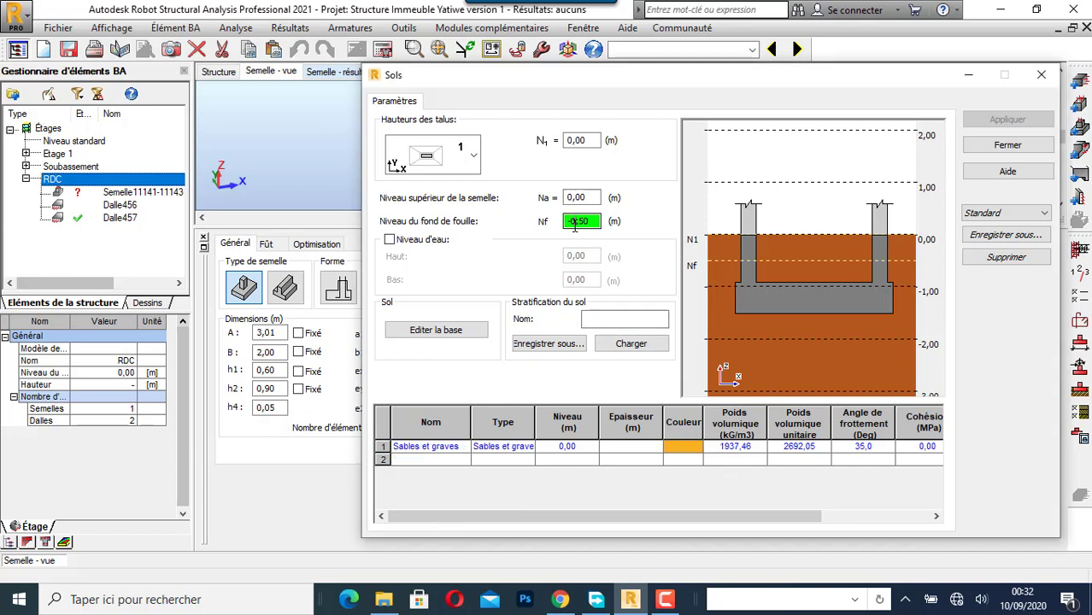
pyautogui.write('1')
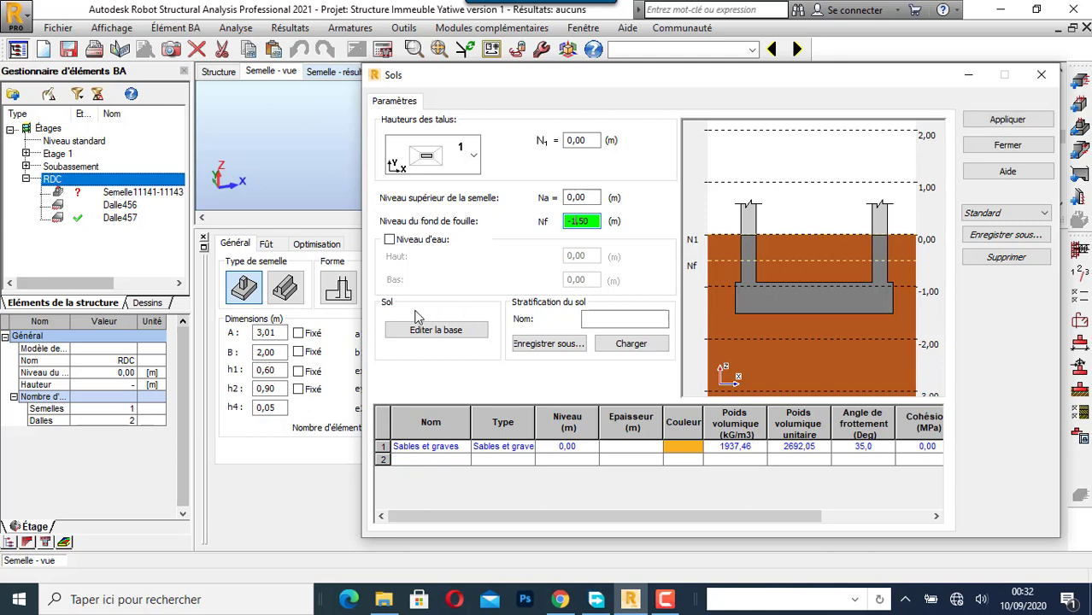
pyautogui.click(1004, 120)
pyautogui.click(1040, 75)
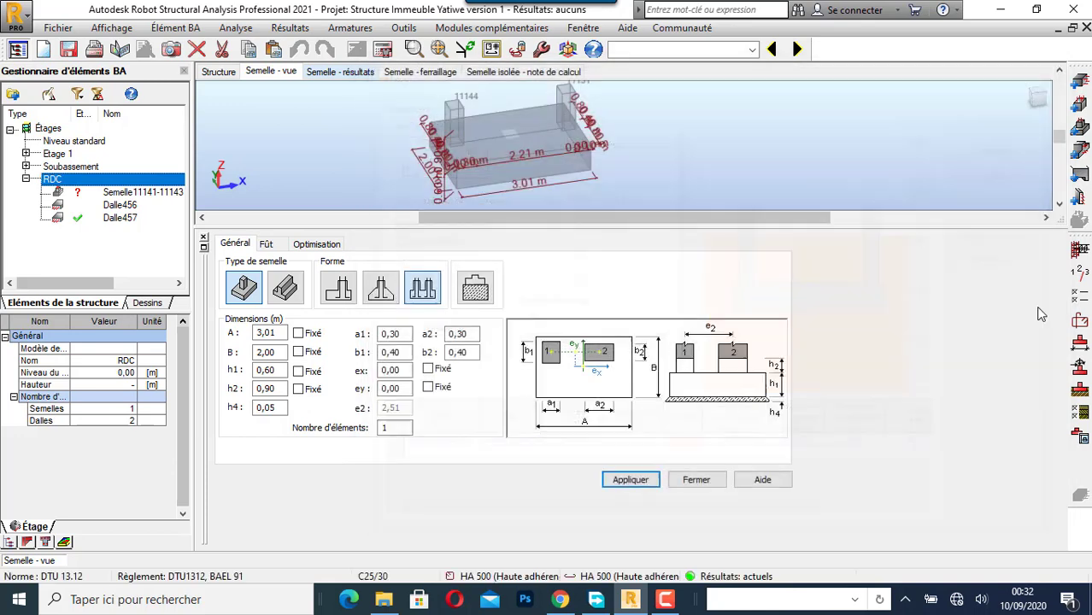
# Step: Check the stability verification settings and the admissible soil stress qu in the geotechnical options
pyautogui.click(1078, 413)
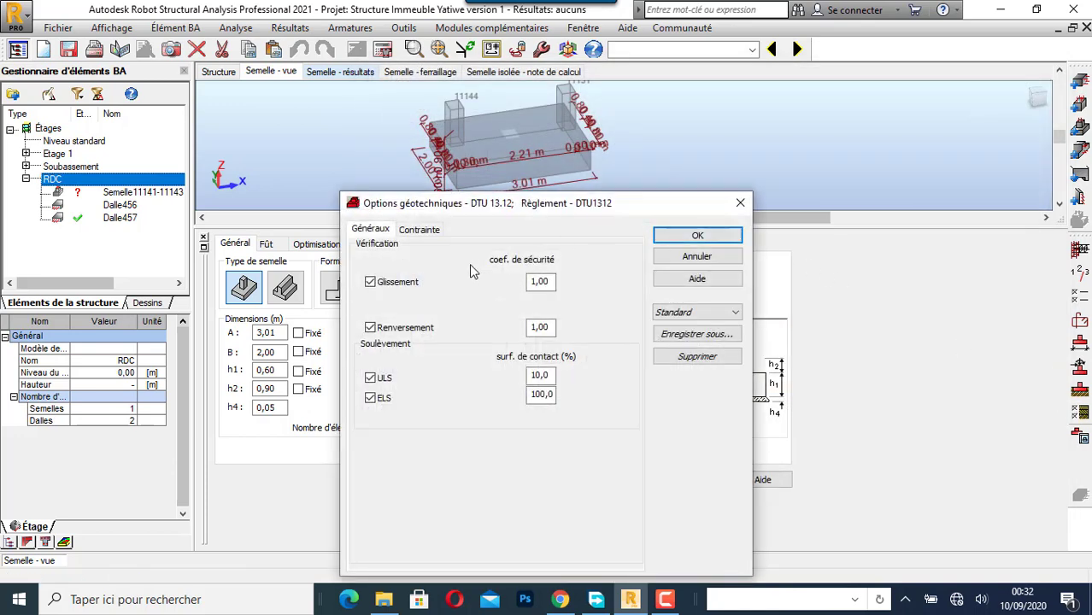
pyautogui.click(426, 232)
pyautogui.doubleClick(387, 402)
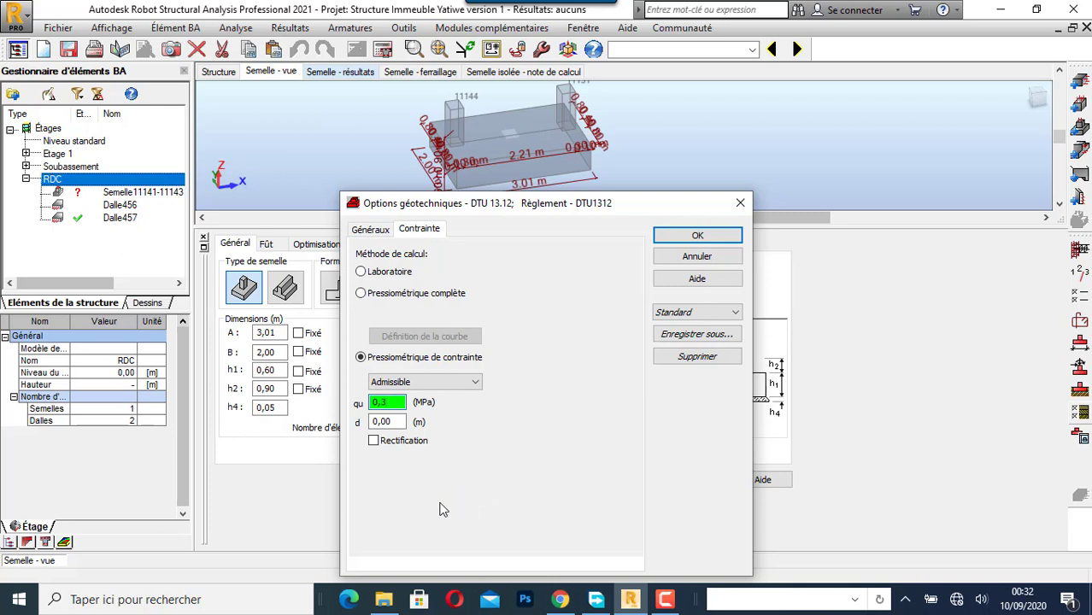
pyautogui.click(694, 256)
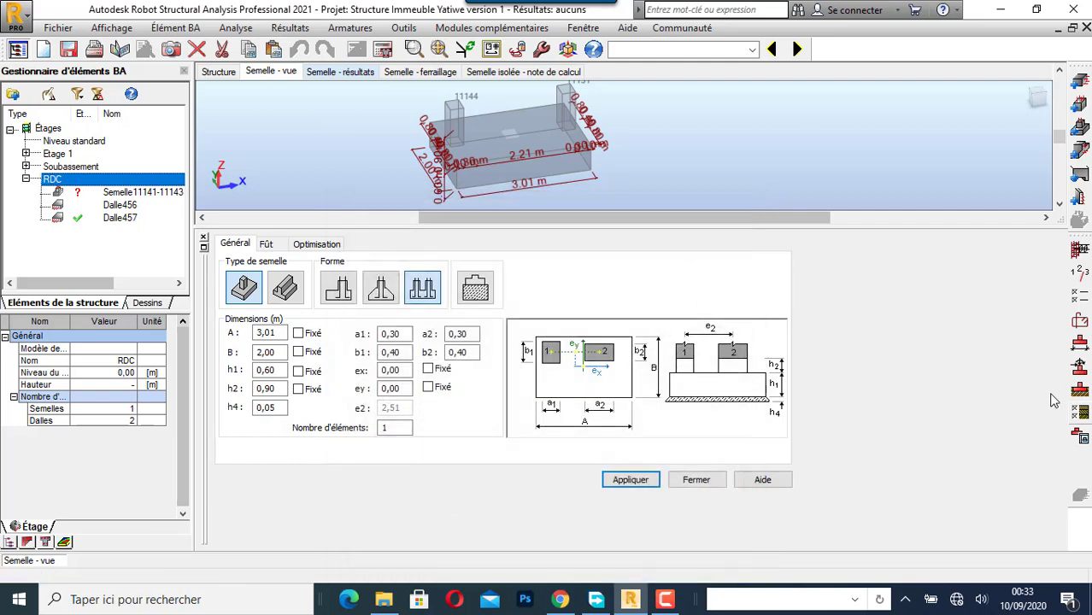
pyautogui.click(1078, 414)
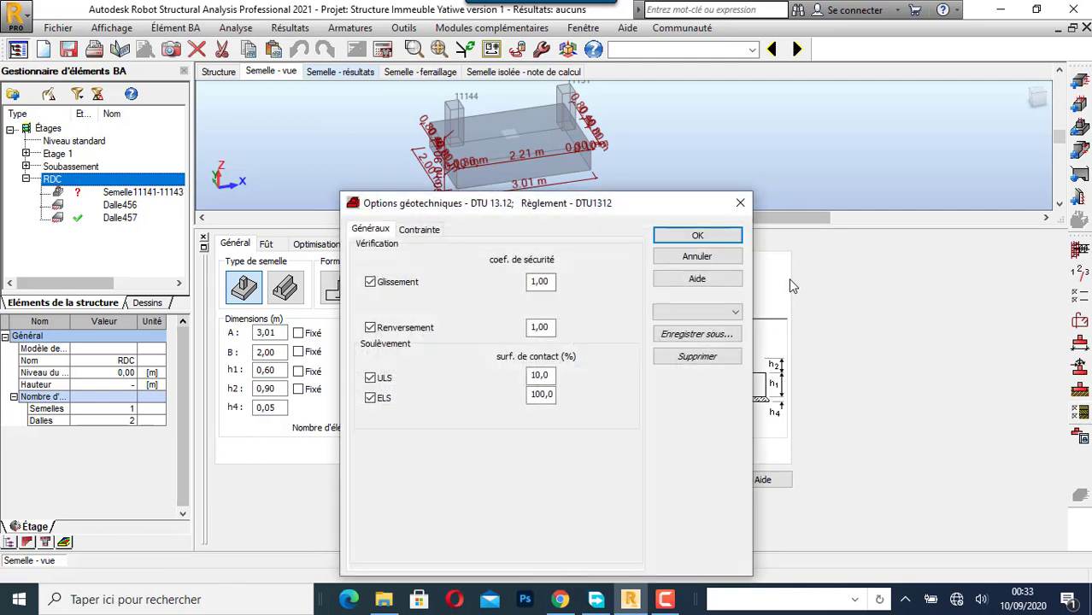
pyautogui.click(740, 204)
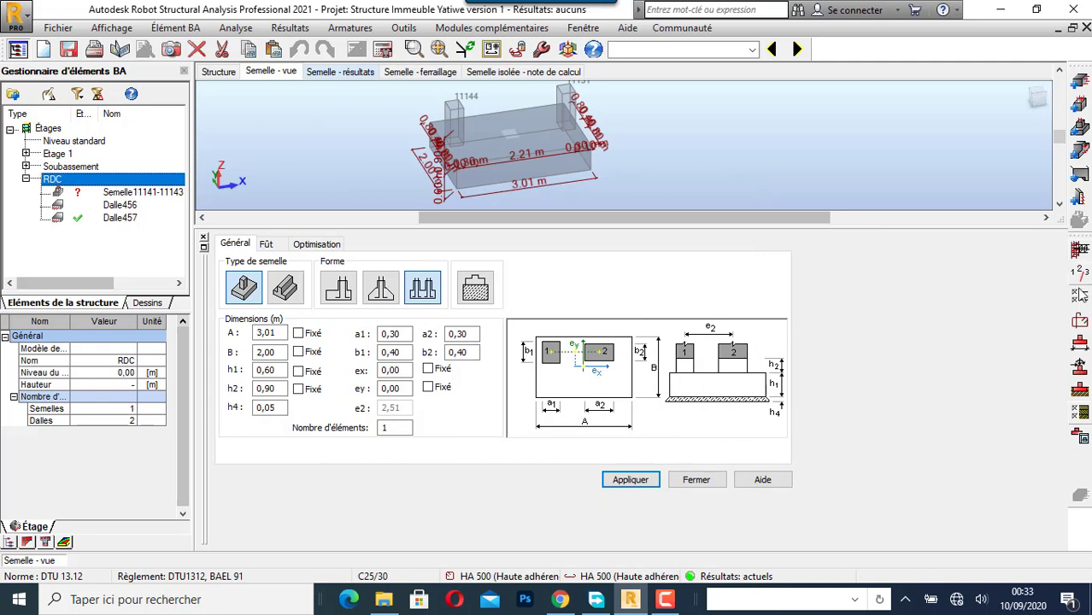
# Step: Set the concrete aggregate diameter to 25 mm in the footing's BAEL 91 calculation options
pyautogui.click(1079, 295)
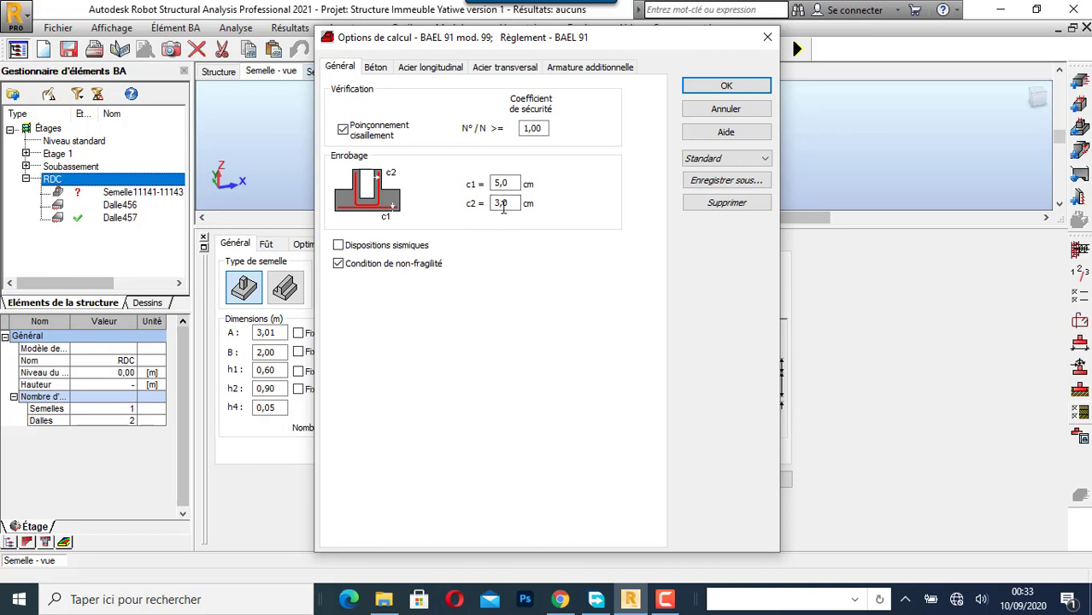
pyautogui.click(376, 67)
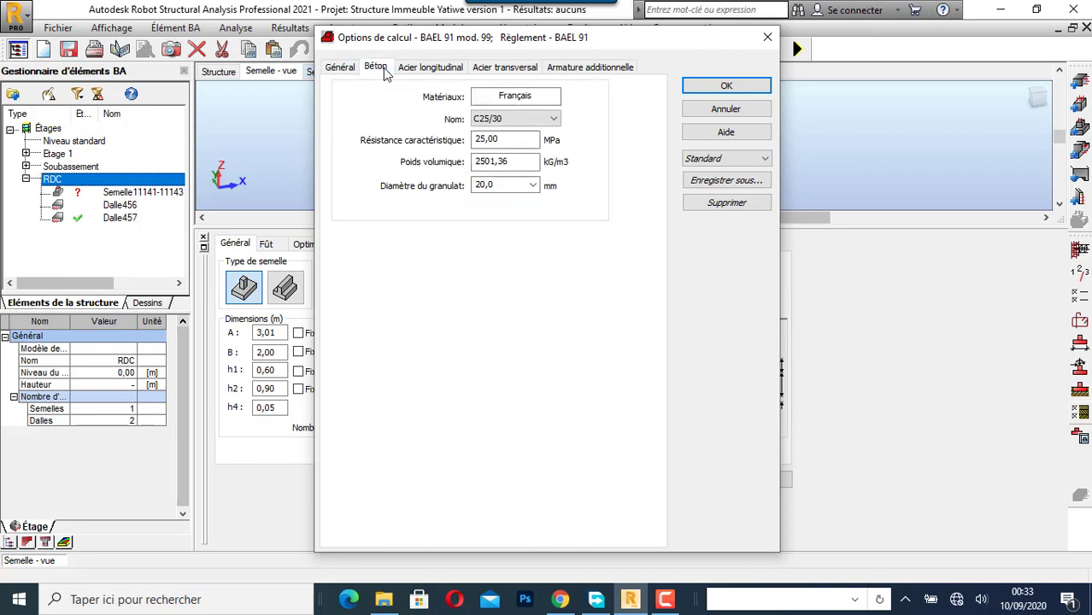
pyautogui.click(487, 185)
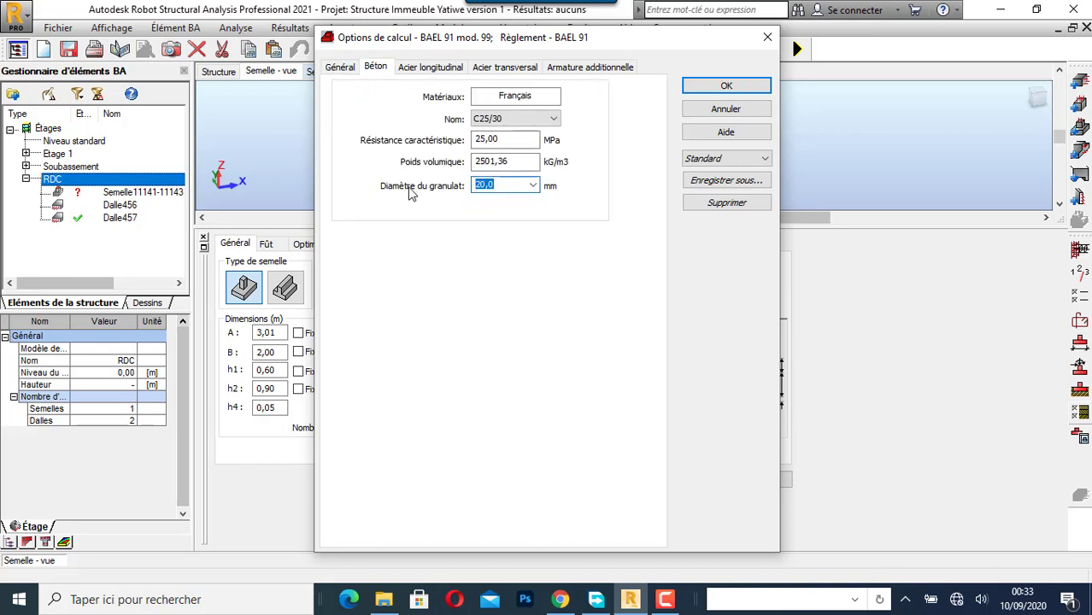
pyautogui.write('25')
# Step: Exclude the 6 mm bar from the longitudinal reinforcement and allow only 8 mm bars for the transversal reinforcement
pyautogui.click(431, 67)
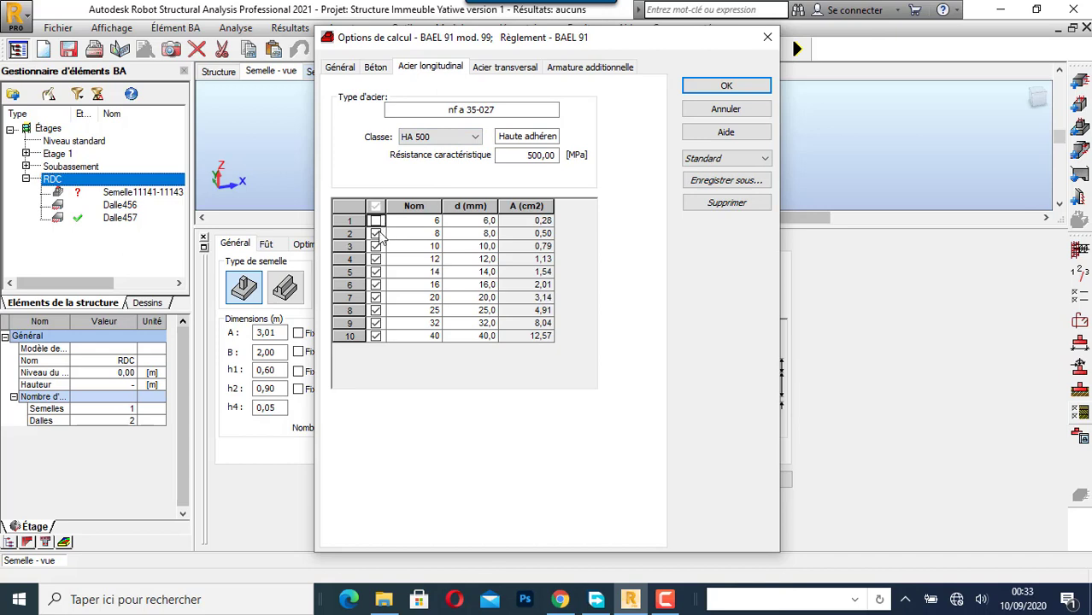
pyautogui.click(504, 66)
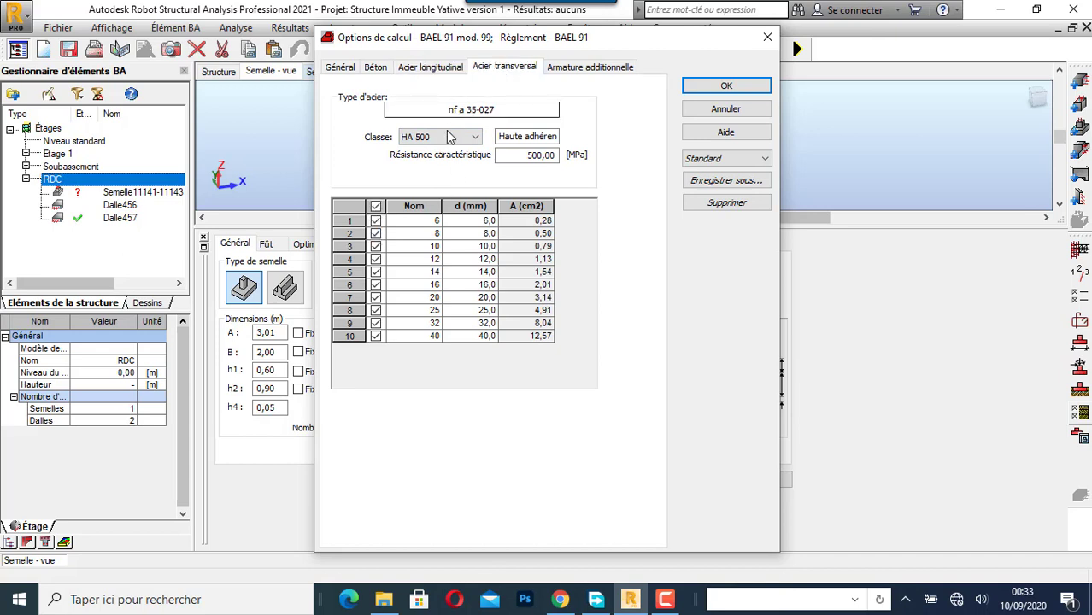
pyautogui.click(375, 205)
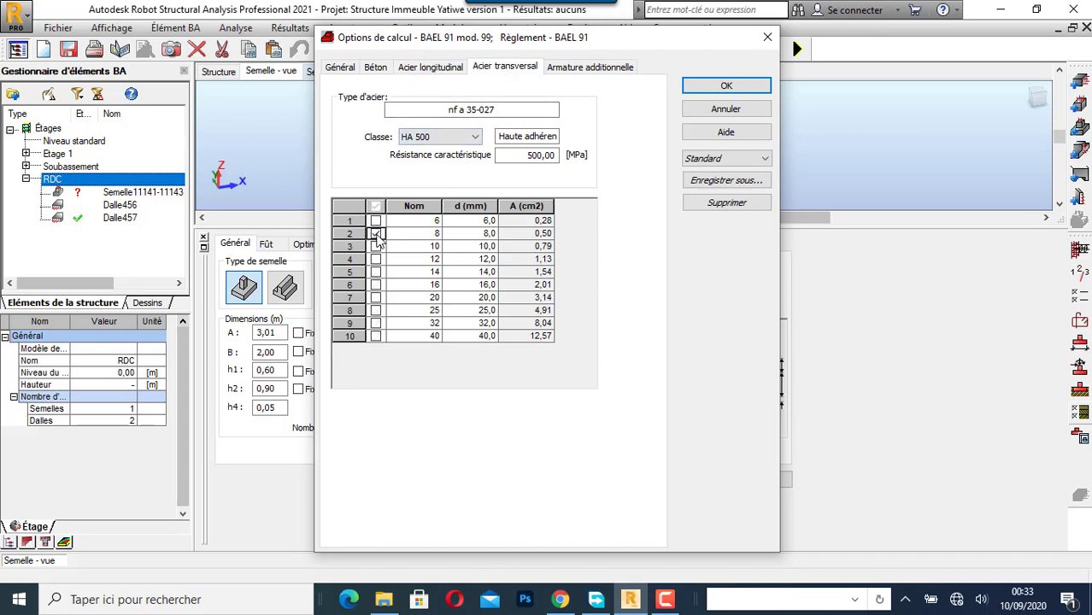
pyautogui.hotkey('ctrl', 'Tab')
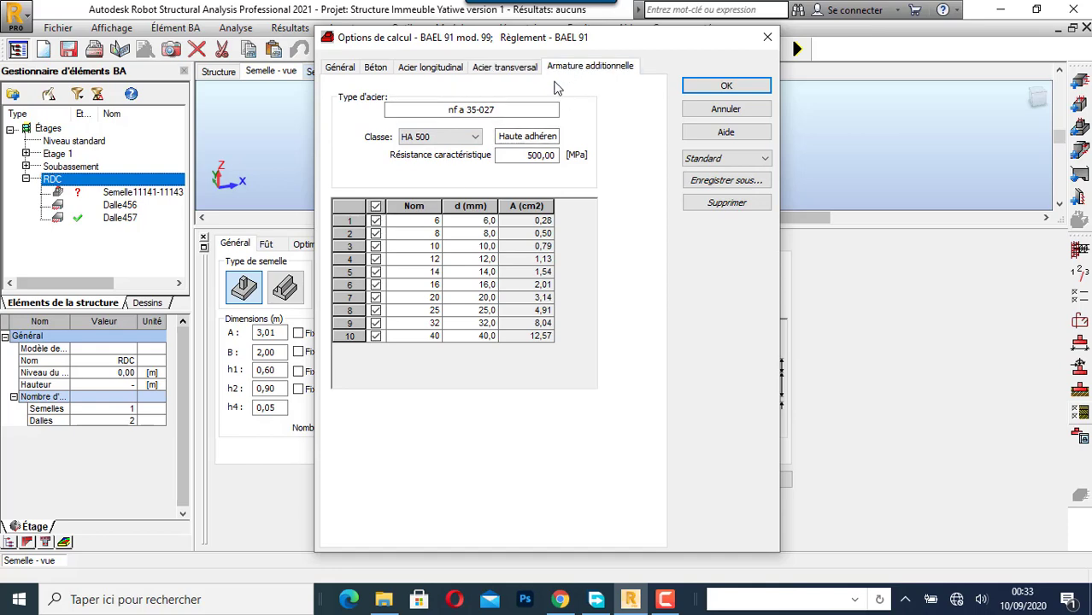
# Step: Accept the calculation options, then choose the third column reinforcement mode in the footing's BAEL 91 reinforcement layout and apply it
pyautogui.click(740, 86)
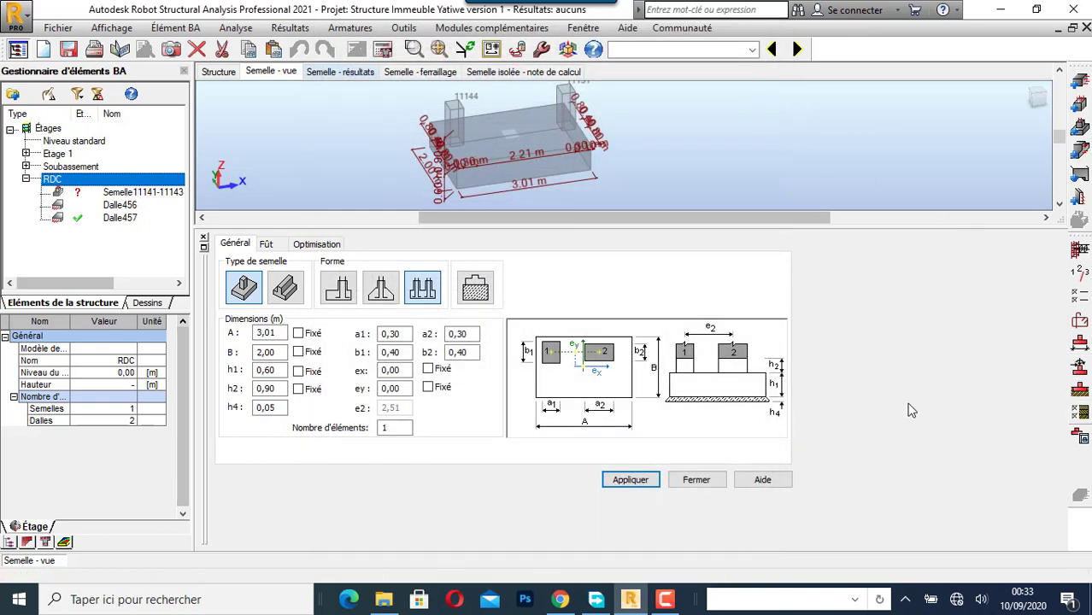
pyautogui.click(1079, 322)
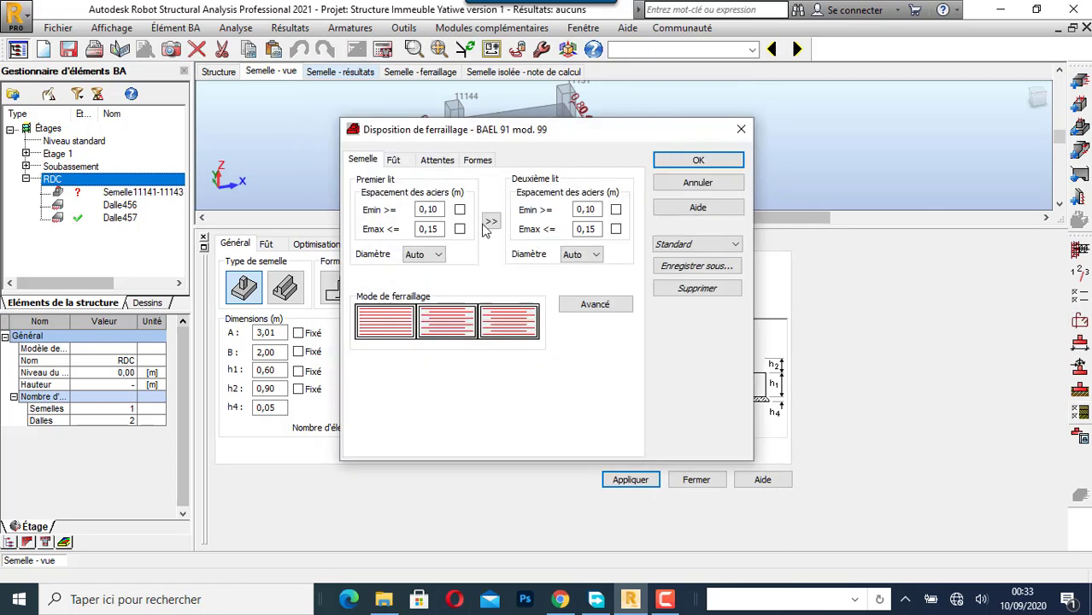
pyautogui.click(393, 160)
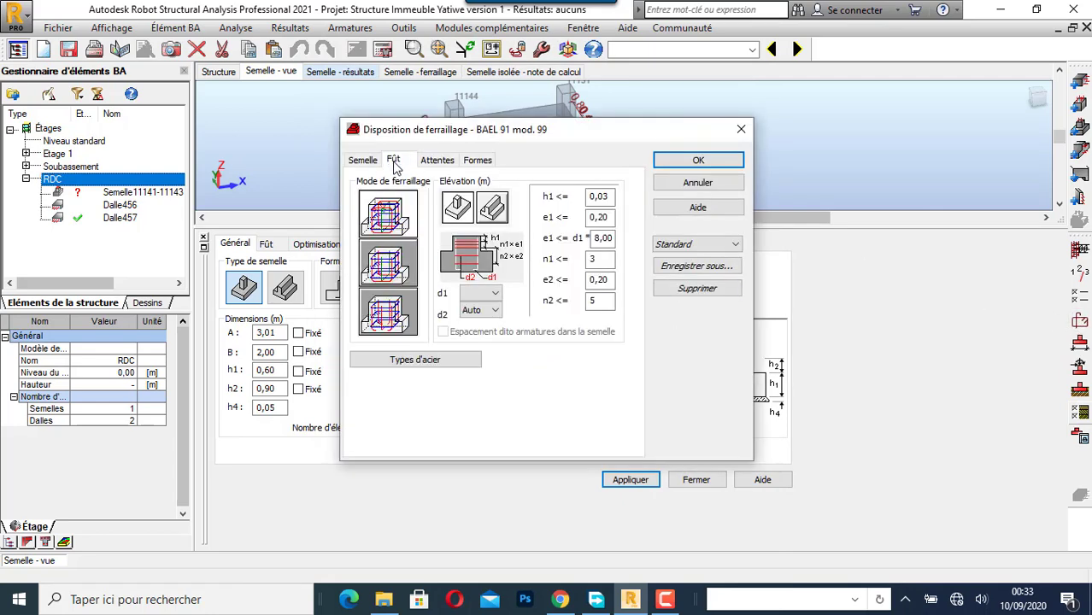
pyautogui.click(389, 312)
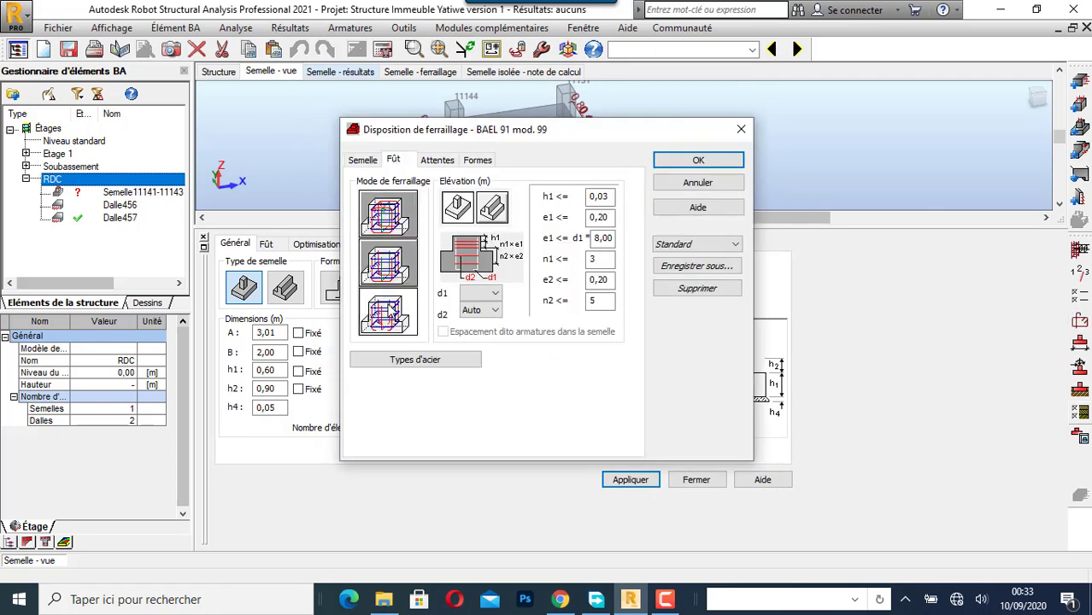
pyautogui.click(436, 163)
pyautogui.click(474, 161)
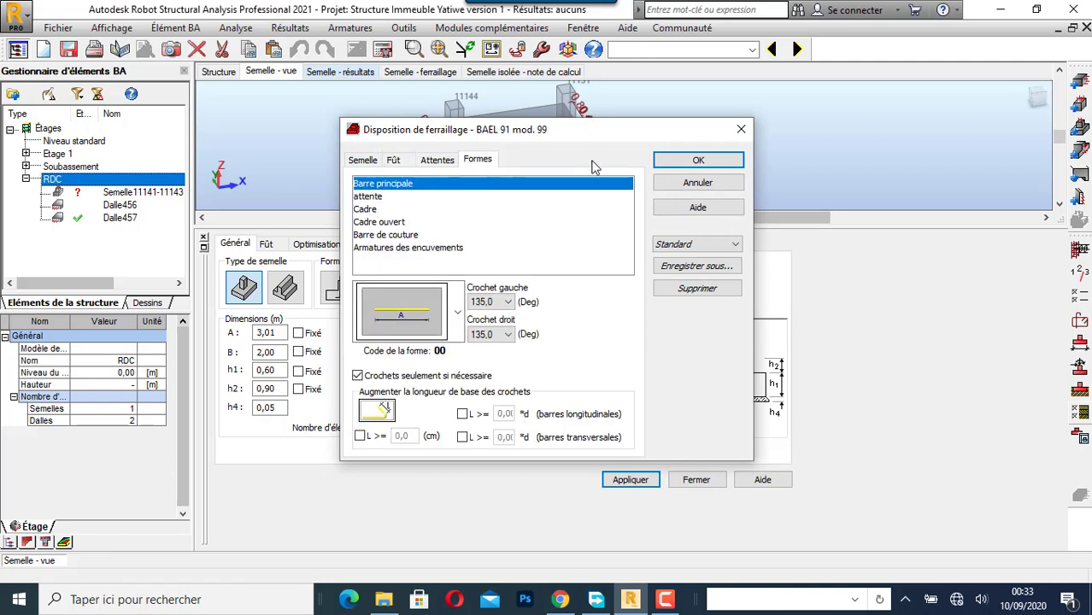
pyautogui.click(694, 162)
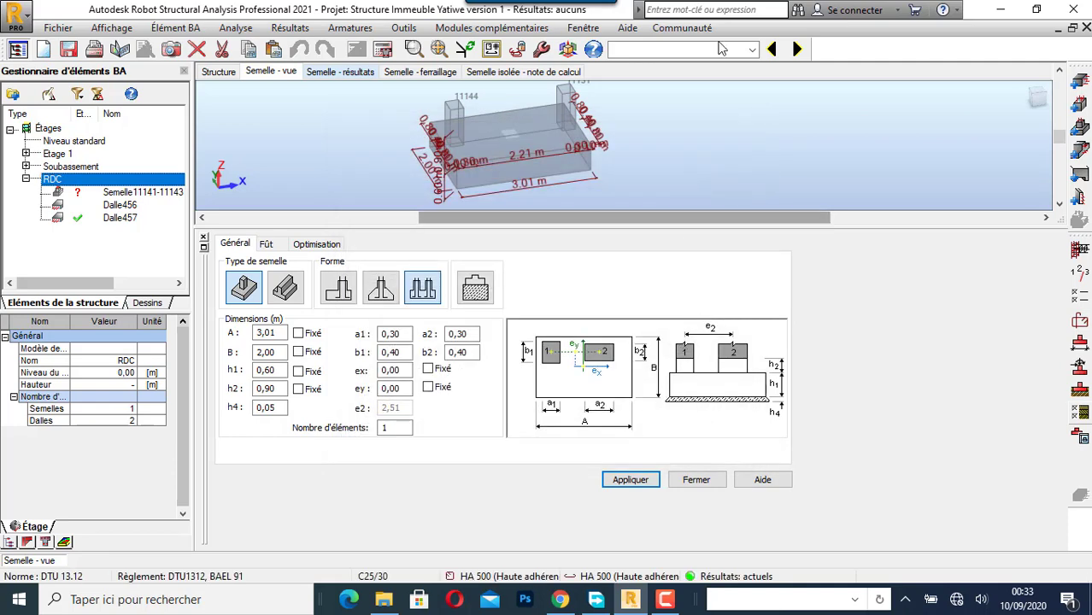
pyautogui.click(184, 30)
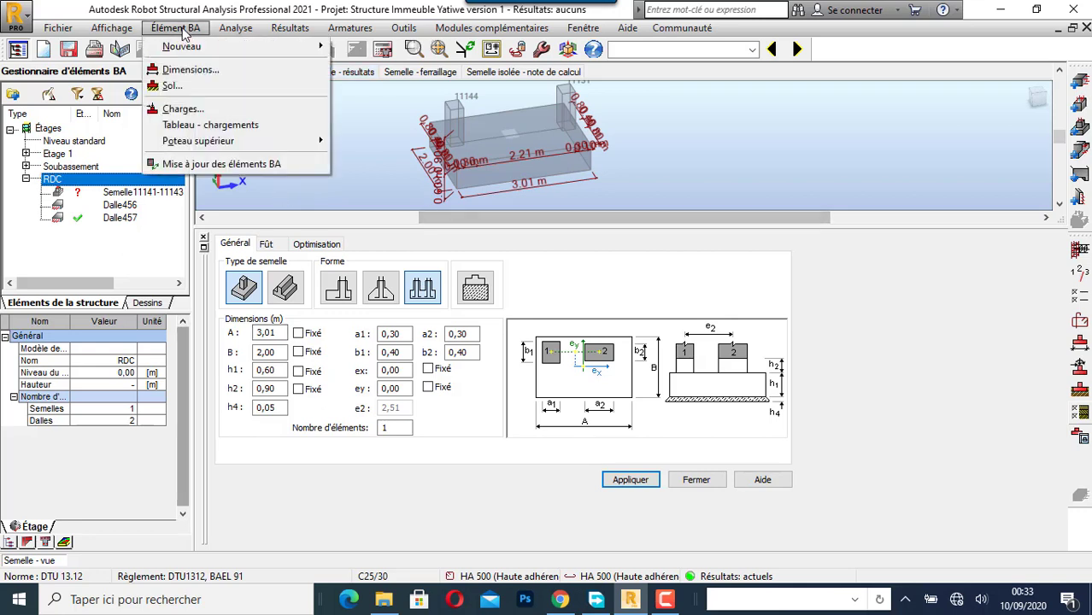
pyautogui.moveTo(173, 47)
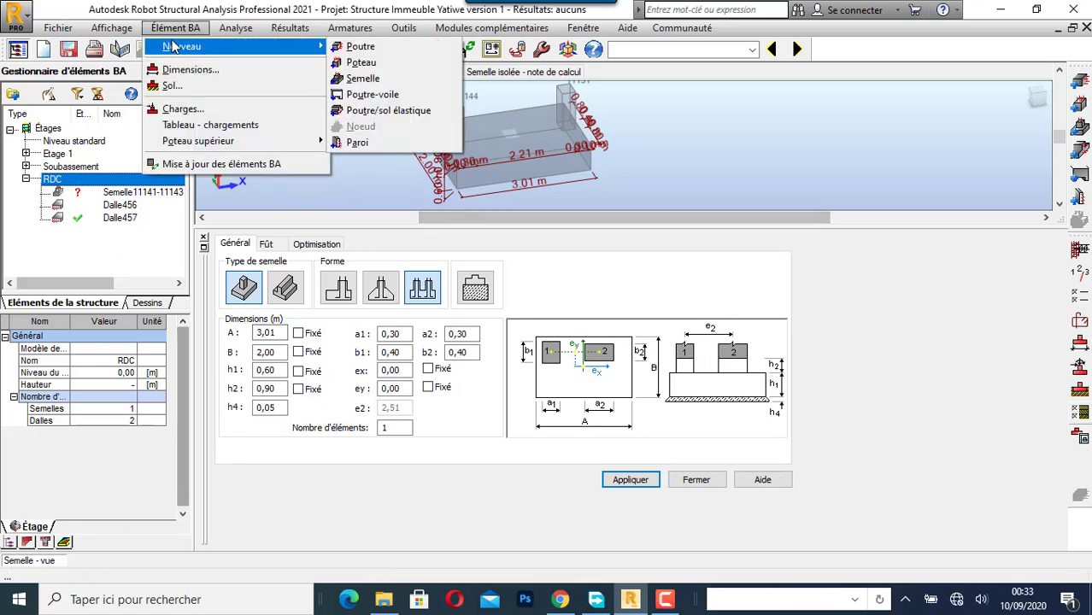
pyautogui.click(197, 111)
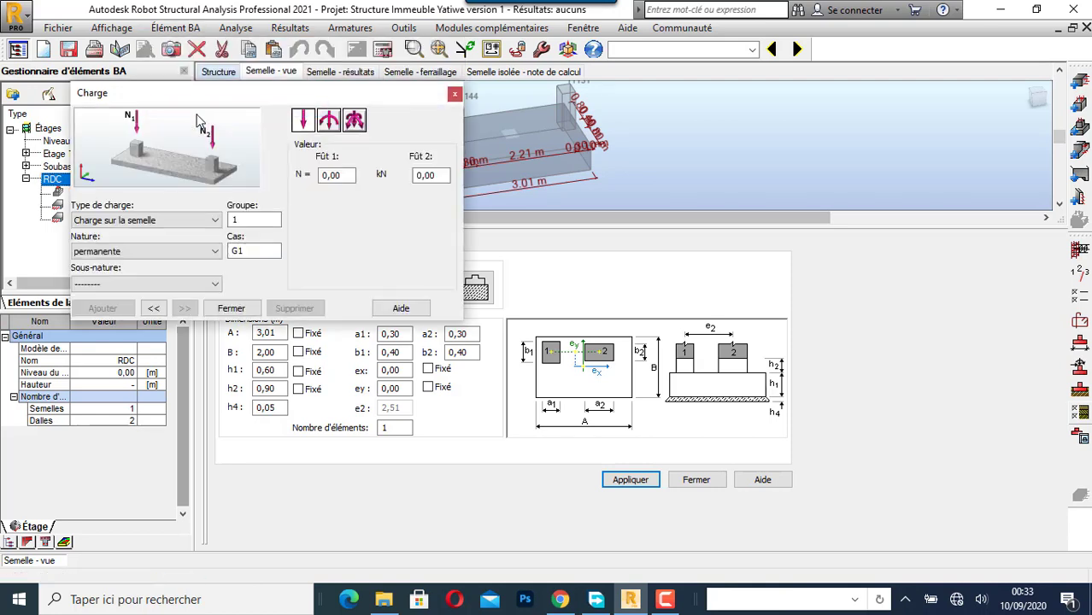
pyautogui.click(453, 96)
# Step: Check the ELU and ELS forces and moments on the footing in the load table, and close it
pyautogui.click(175, 27)
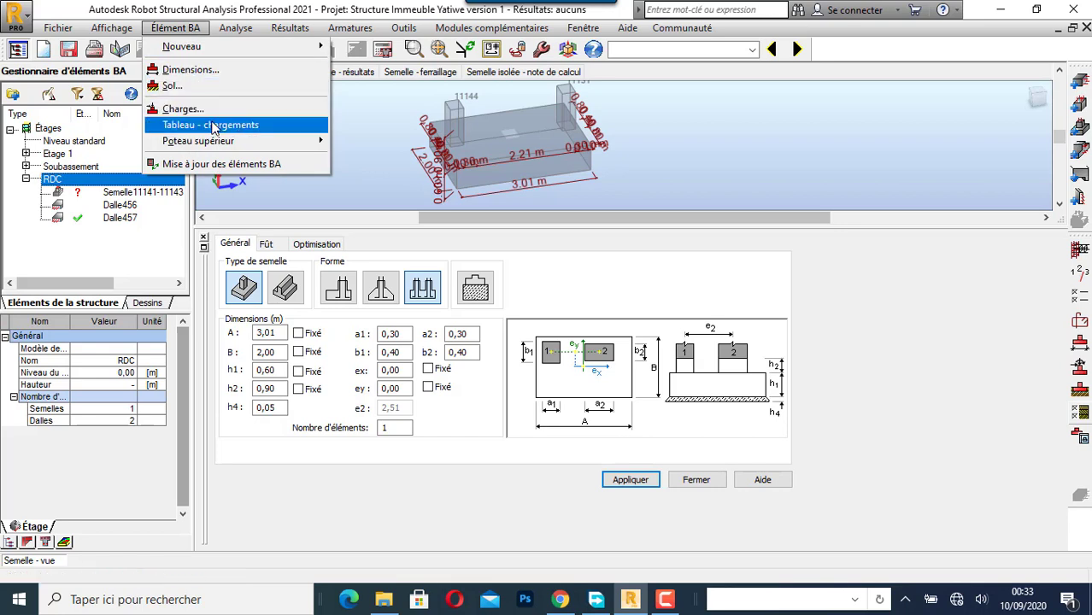
pyautogui.click(212, 125)
pyautogui.click(305, 281)
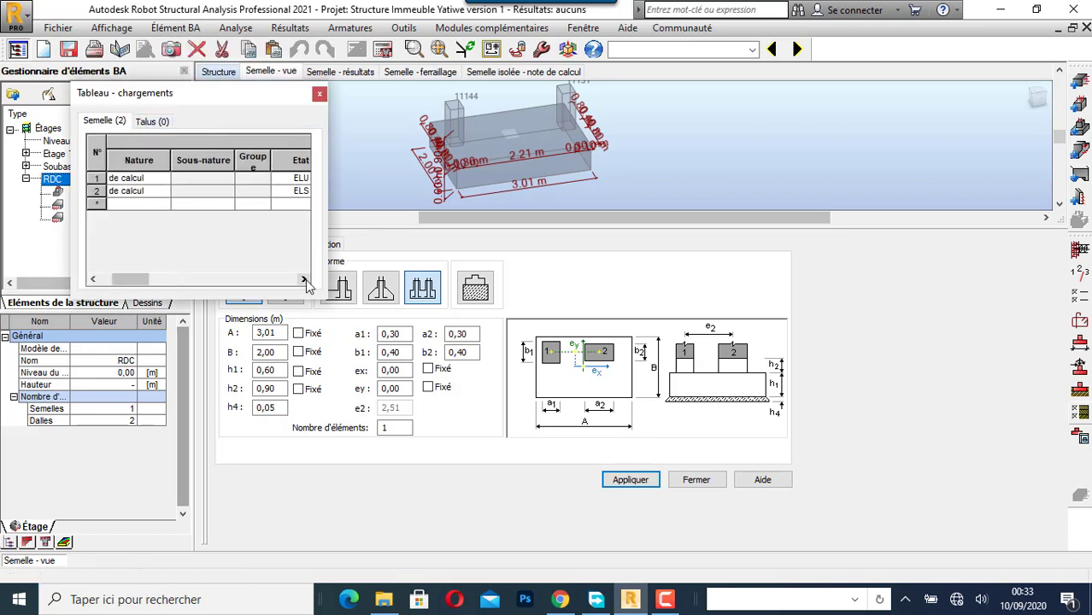
pyautogui.click(305, 281)
pyautogui.click(305, 281)
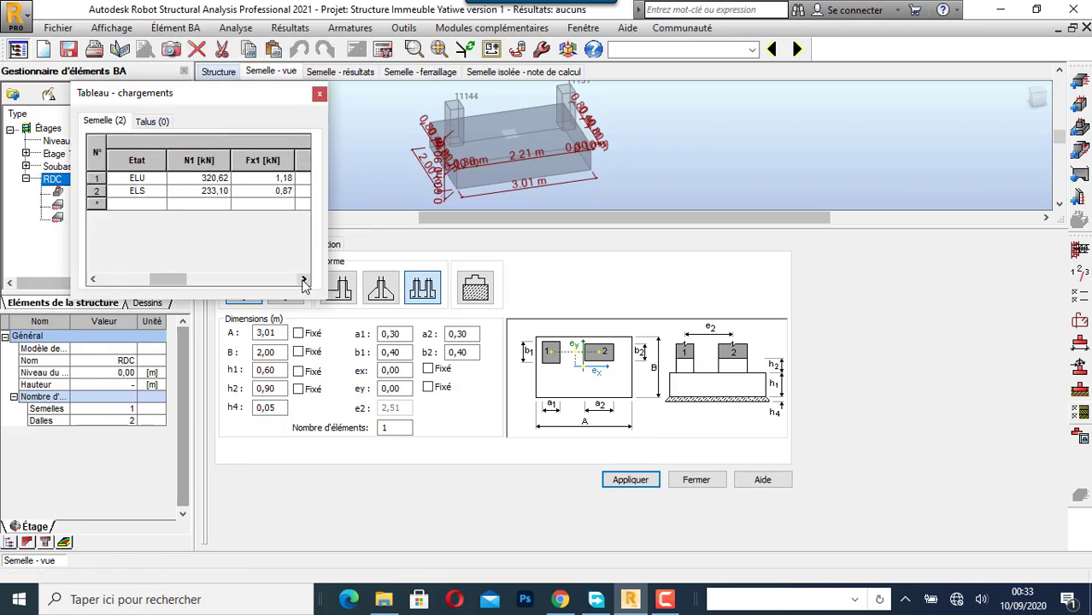
pyautogui.click(305, 281)
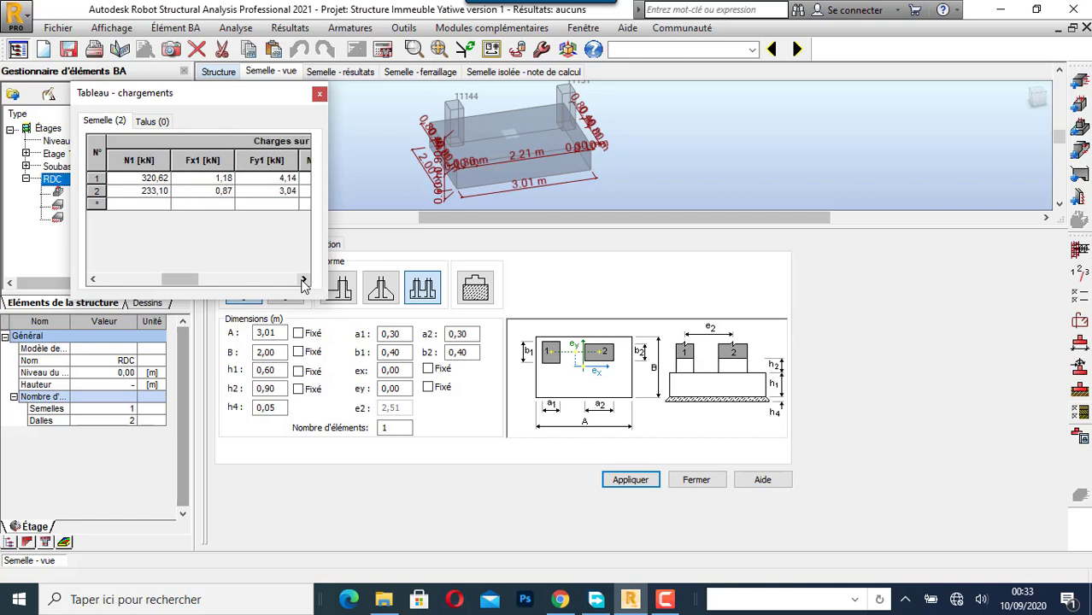
pyautogui.click(305, 281)
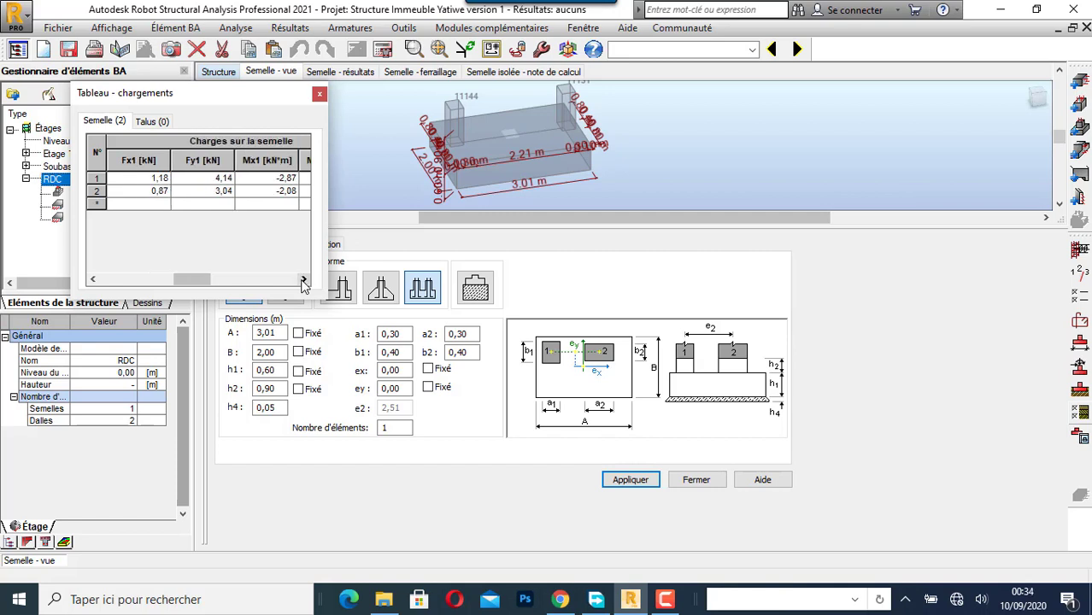
pyautogui.moveTo(183, 280); pyautogui.dragTo(98, 282)
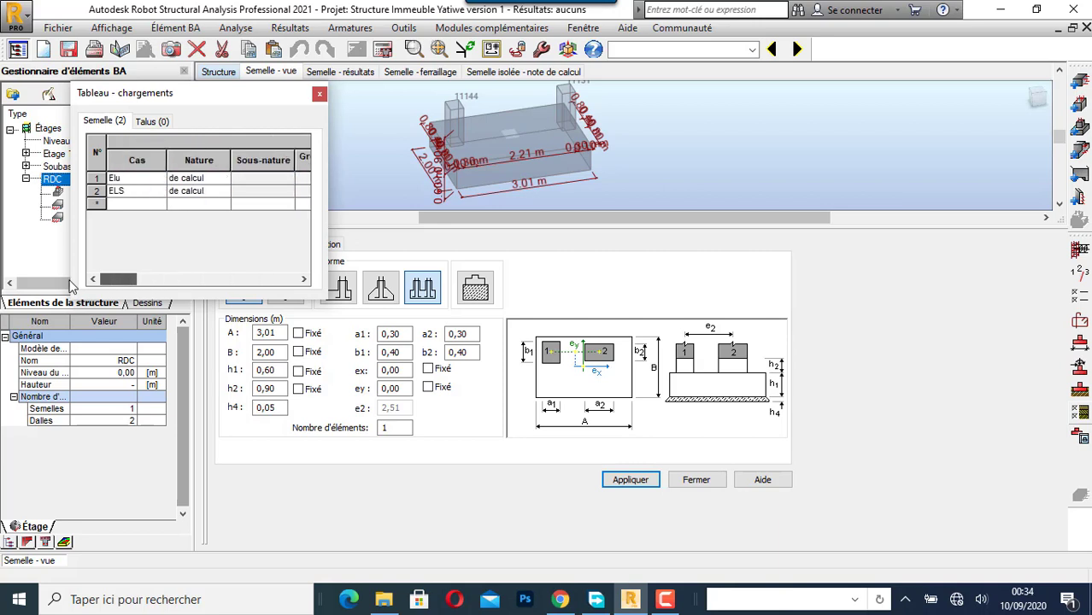
pyautogui.click(320, 93)
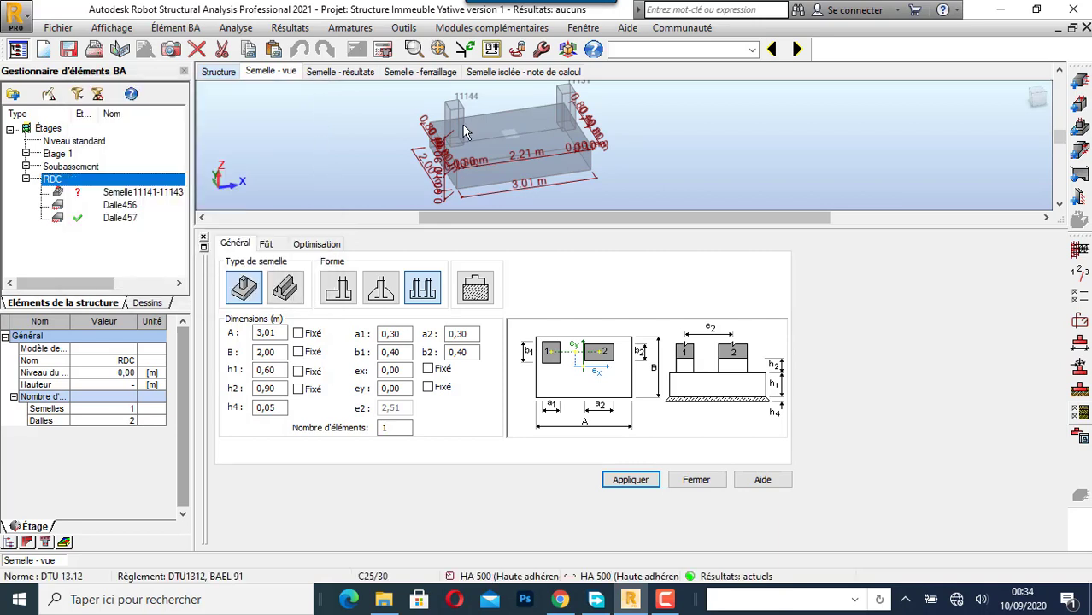
# Step: Run the reinforced concrete calculation for the two-column footing
pyautogui.click(382, 49)
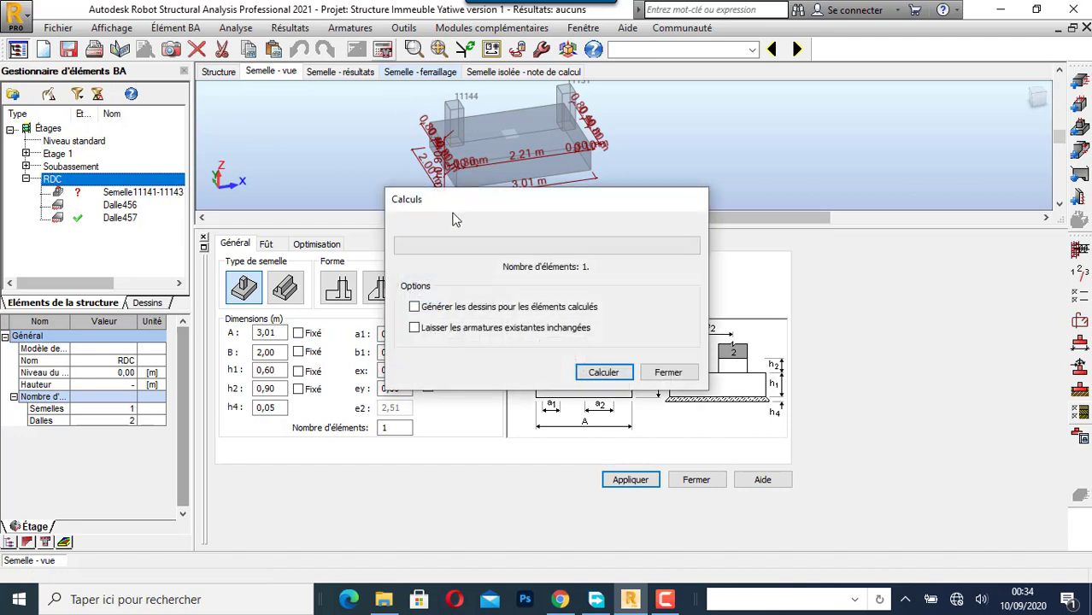
pyautogui.click(597, 369)
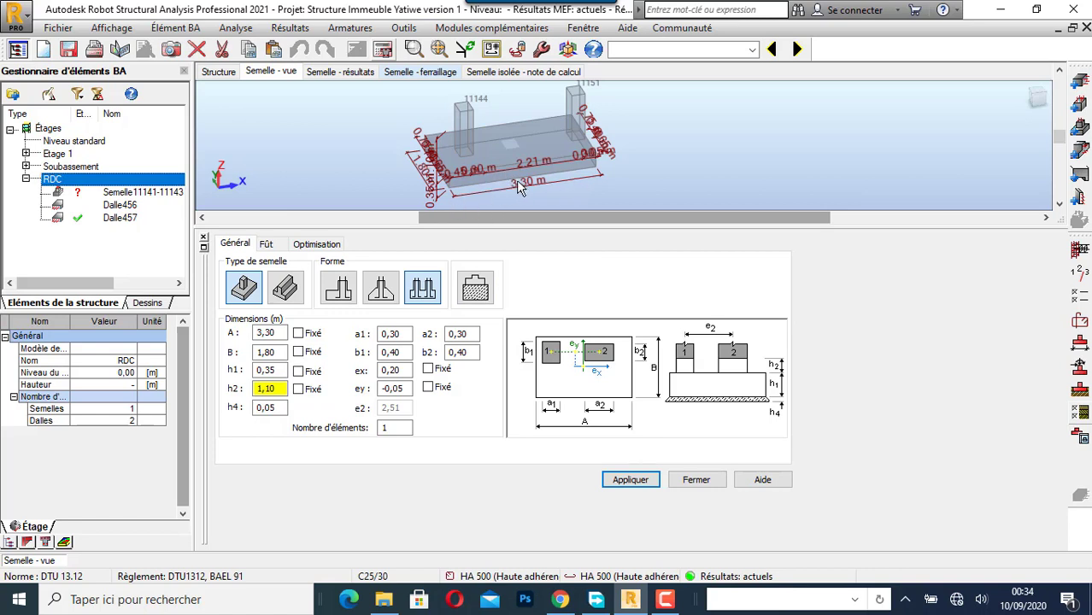
# Step: Examine the calculated footing's plan dimensions, thickness and column offsets on the dimensioned 3D view
pyautogui.scroll(5, 476, 190)
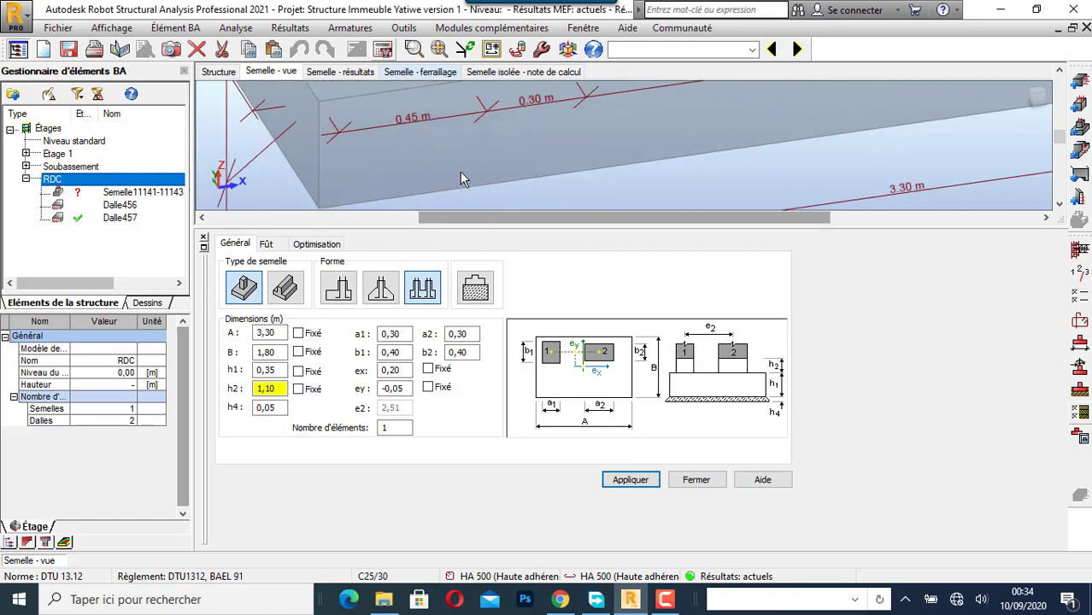
pyautogui.scroll(-5, 457, 171)
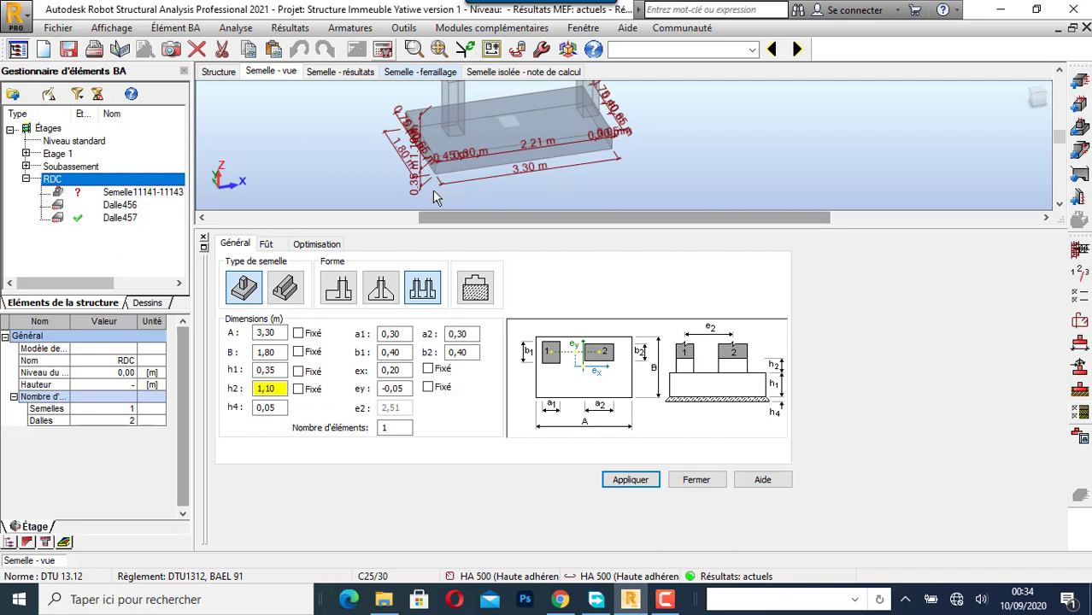
pyautogui.scroll(3, 437, 188)
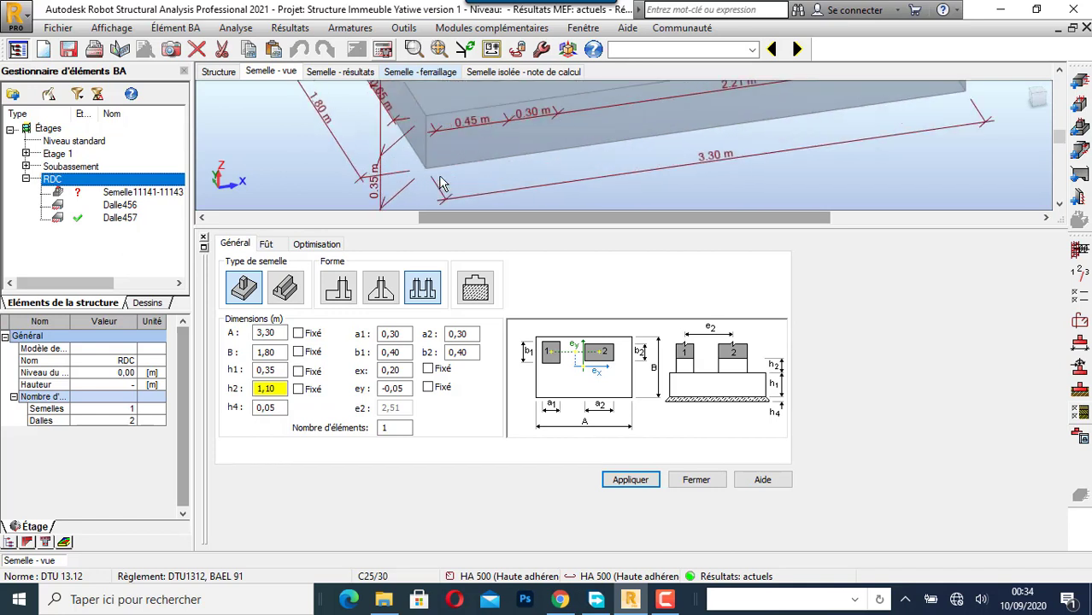
pyautogui.scroll(-4, 466, 147)
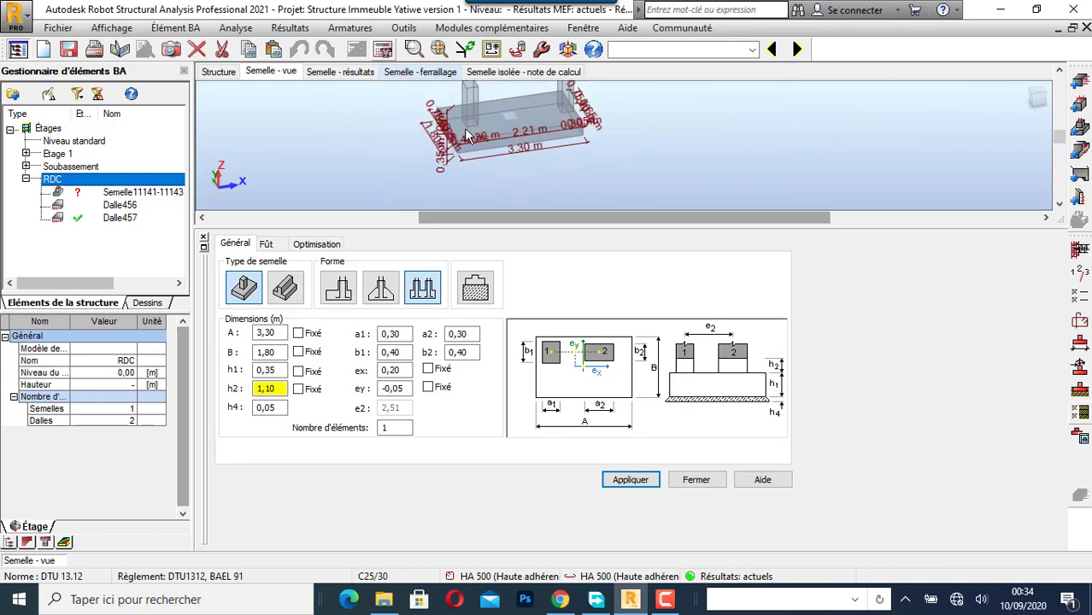
pyautogui.scroll(3, 468, 124)
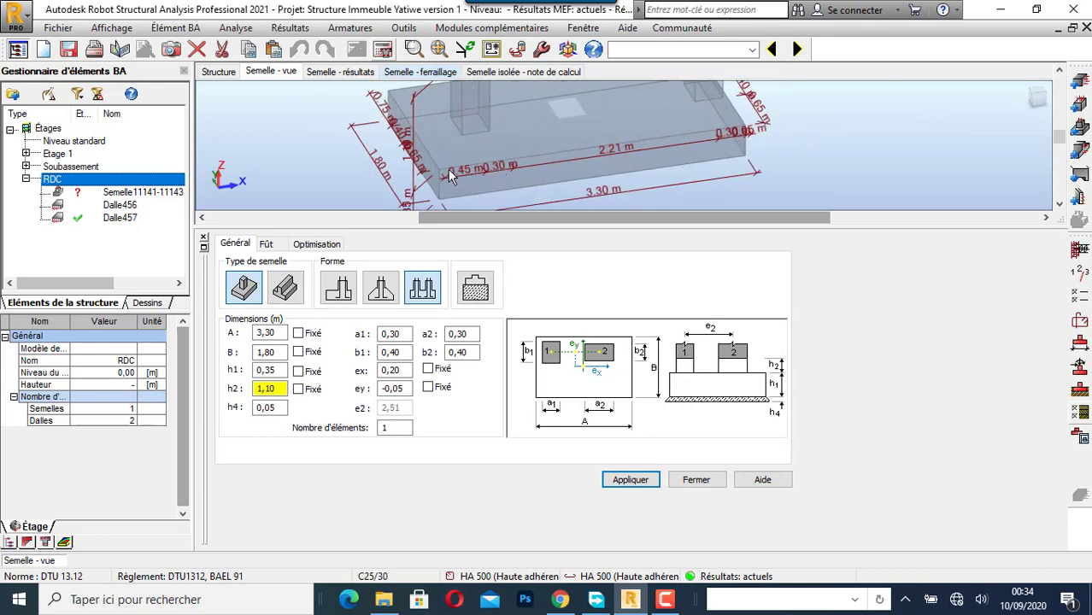
pyautogui.scroll(-2, 461, 169)
pyautogui.scroll(3, 433, 169)
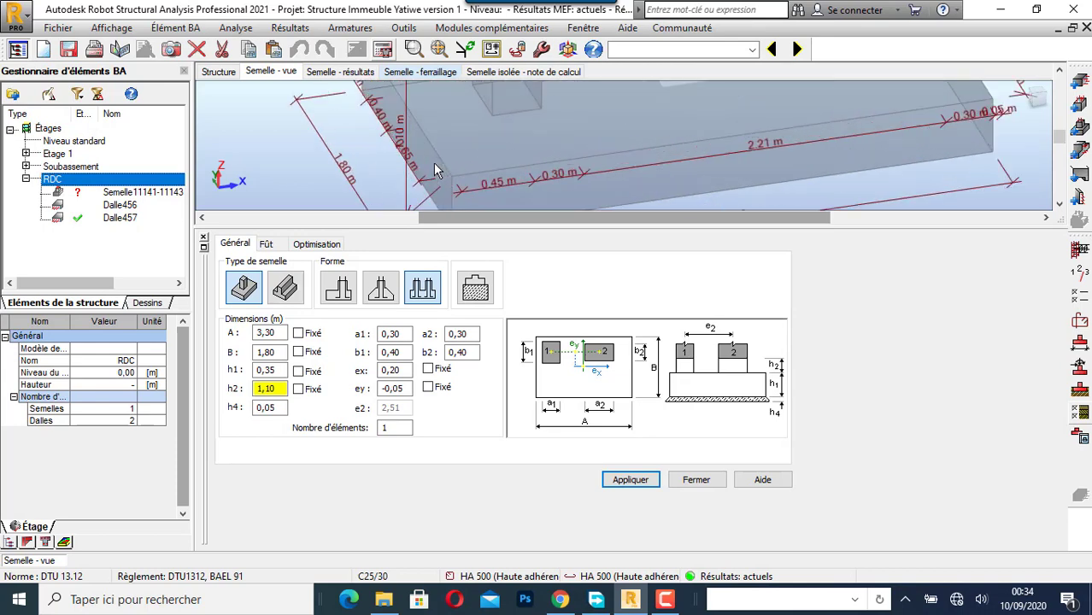
pyautogui.scroll(-3, 452, 108)
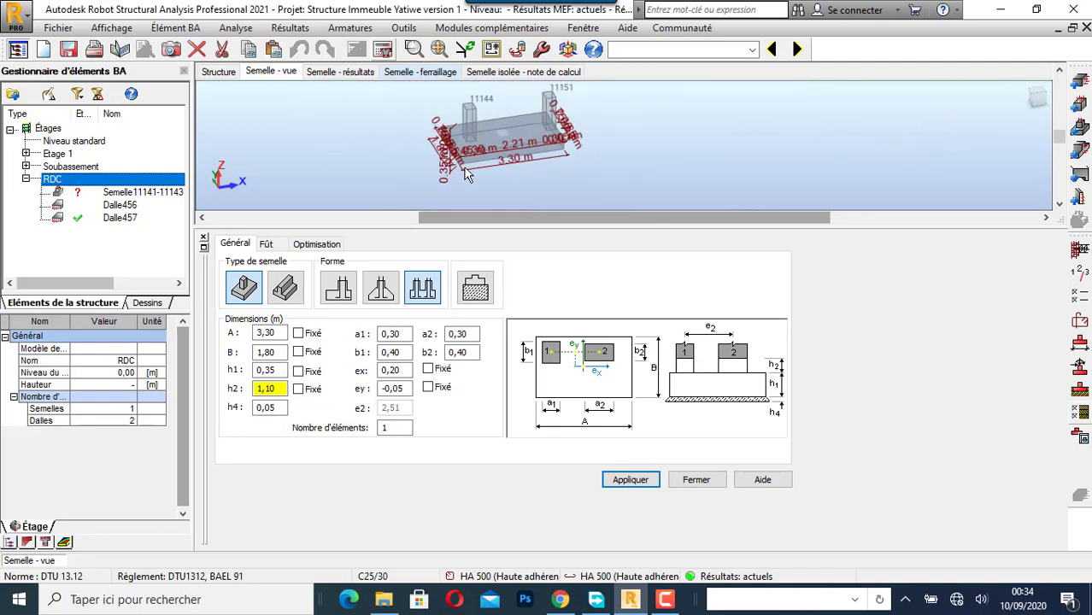
pyautogui.scroll(-2, 464, 154)
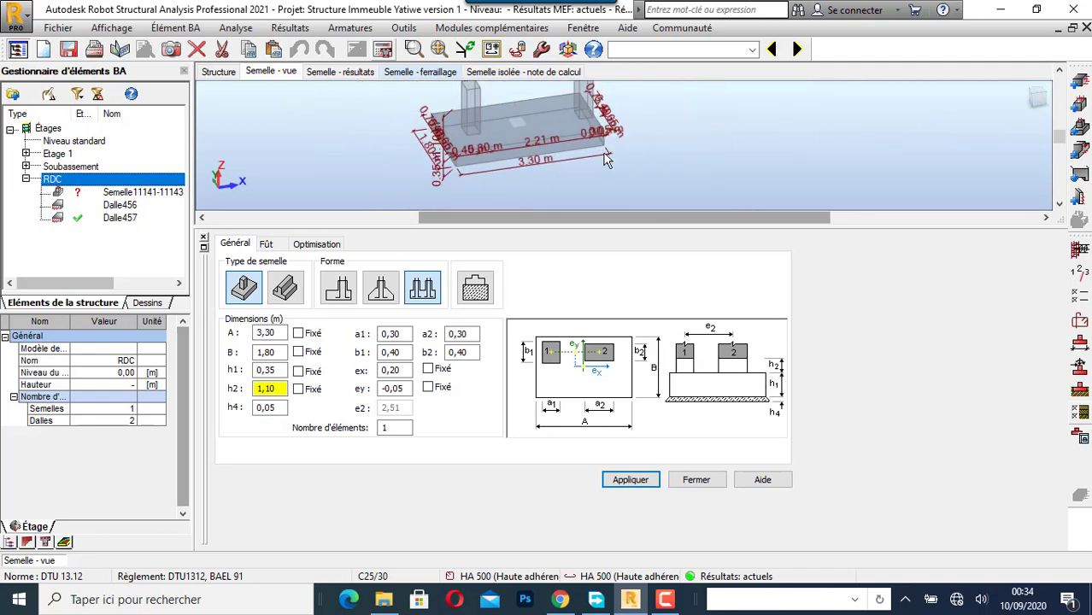
pyautogui.scroll(-2, 594, 135)
pyautogui.scroll(3, 581, 136)
pyautogui.scroll(-3, 529, 153)
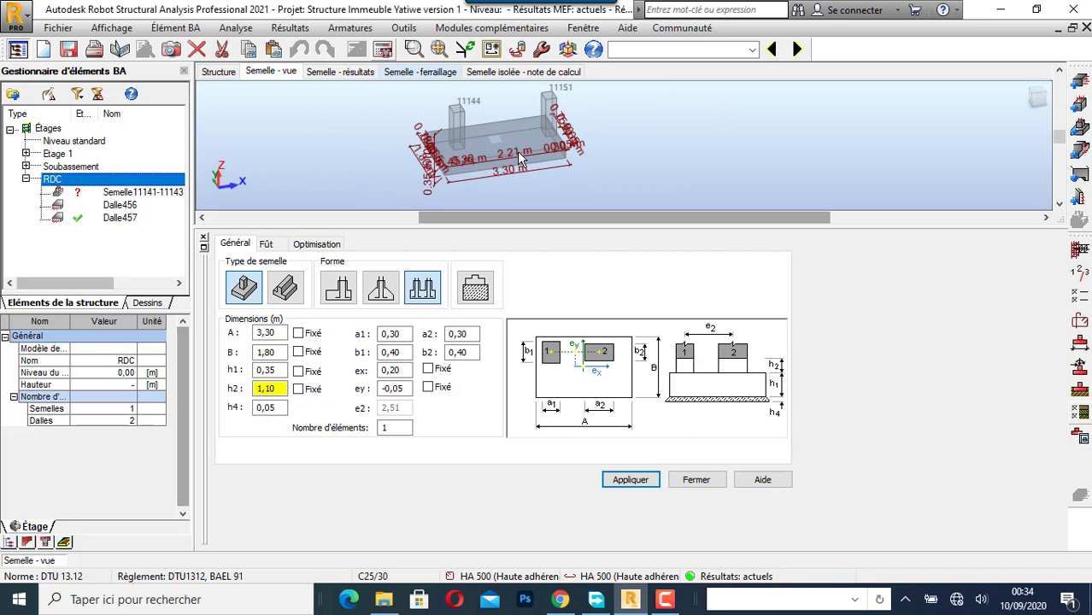
pyautogui.scroll(2, 513, 162)
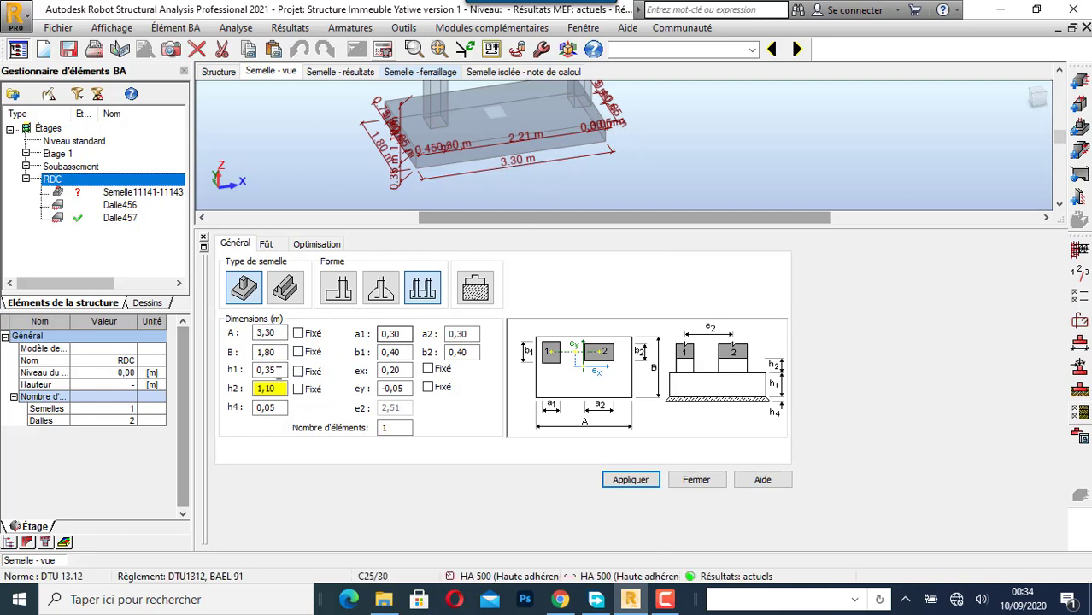
# Step: Review the footing's soil stress and stability results, and inspect the bar layout in the front and plan reinforcement views
pyautogui.click(340, 72)
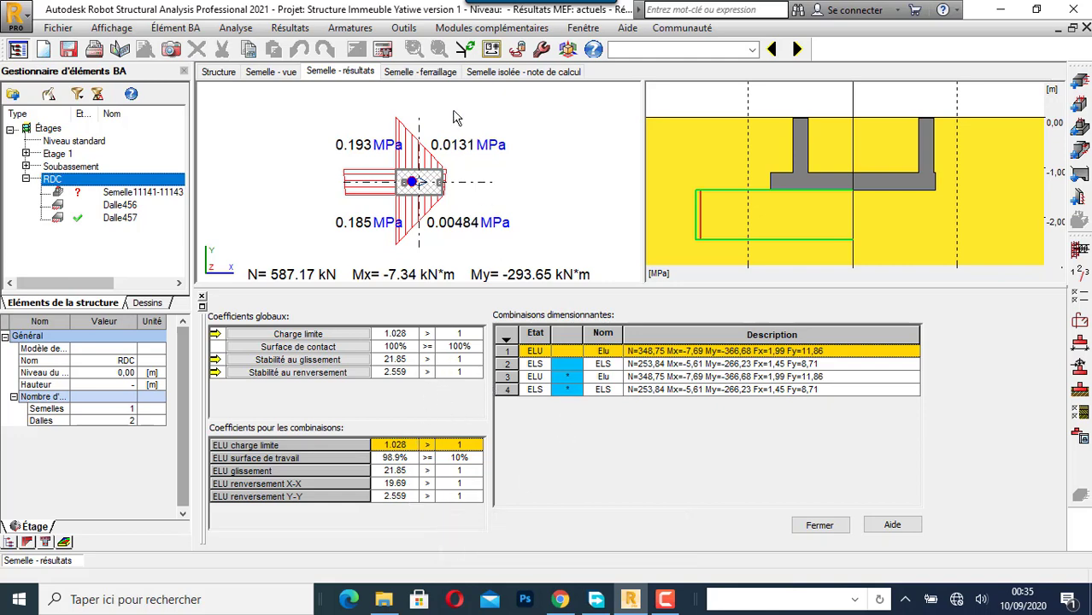
pyautogui.click(420, 73)
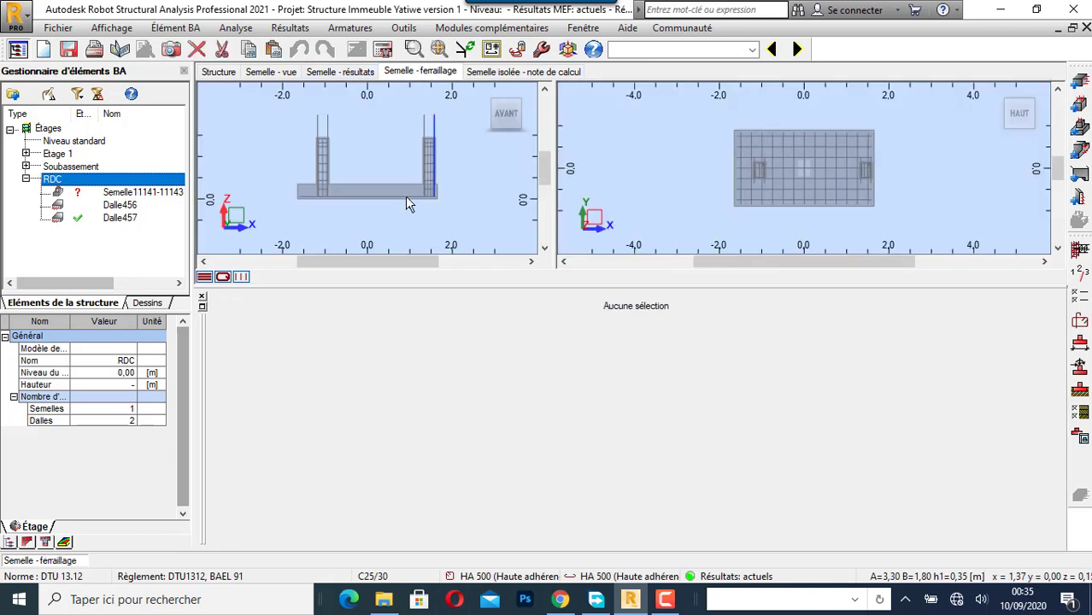
pyautogui.scroll(2, 739, 166)
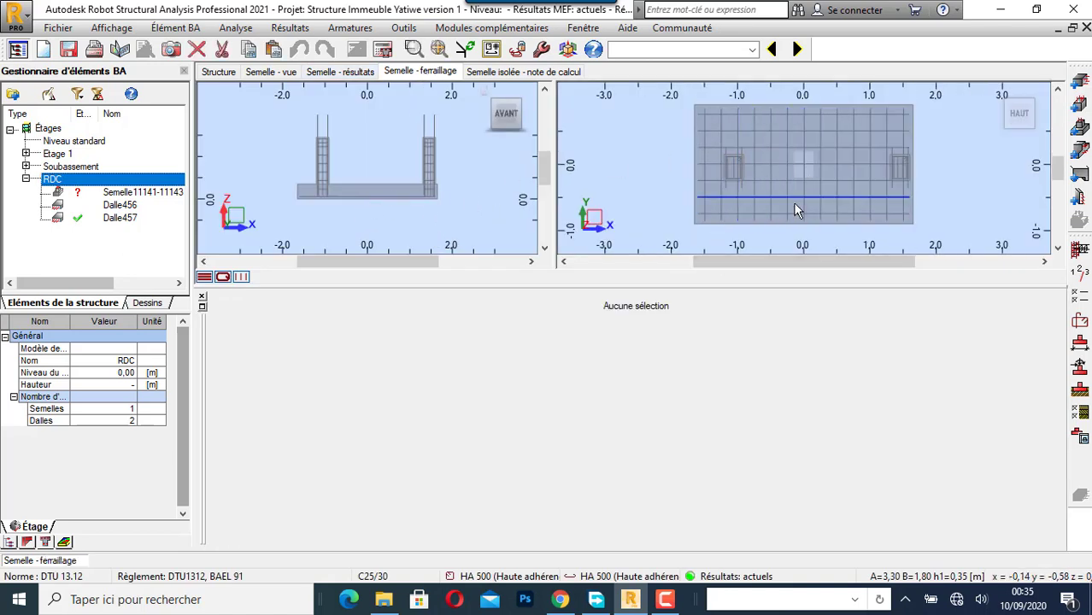
pyautogui.scroll(1, 792, 198)
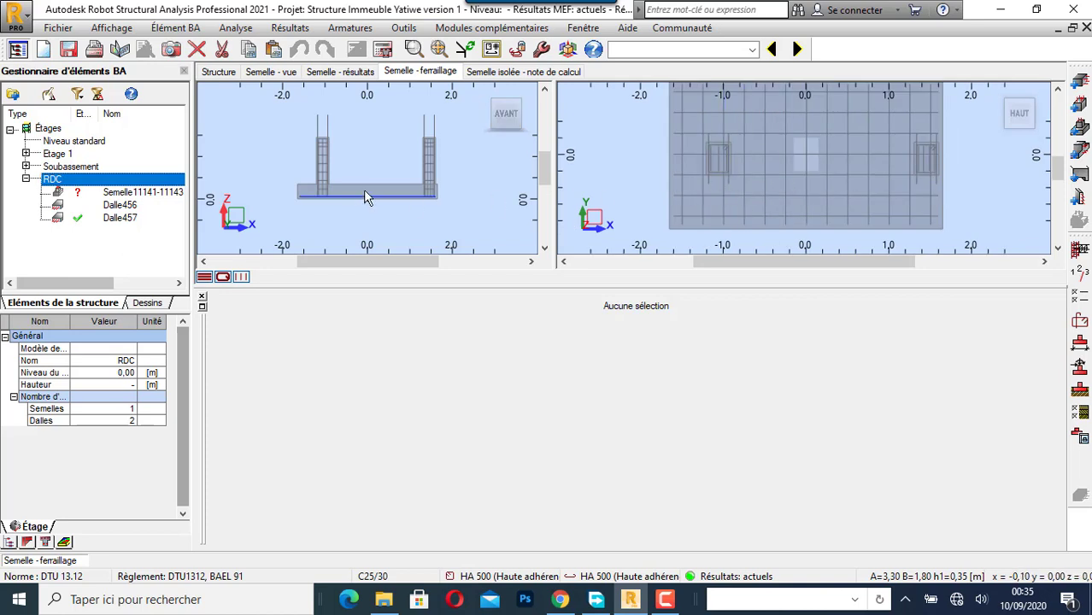
pyautogui.scroll(1, 317, 187)
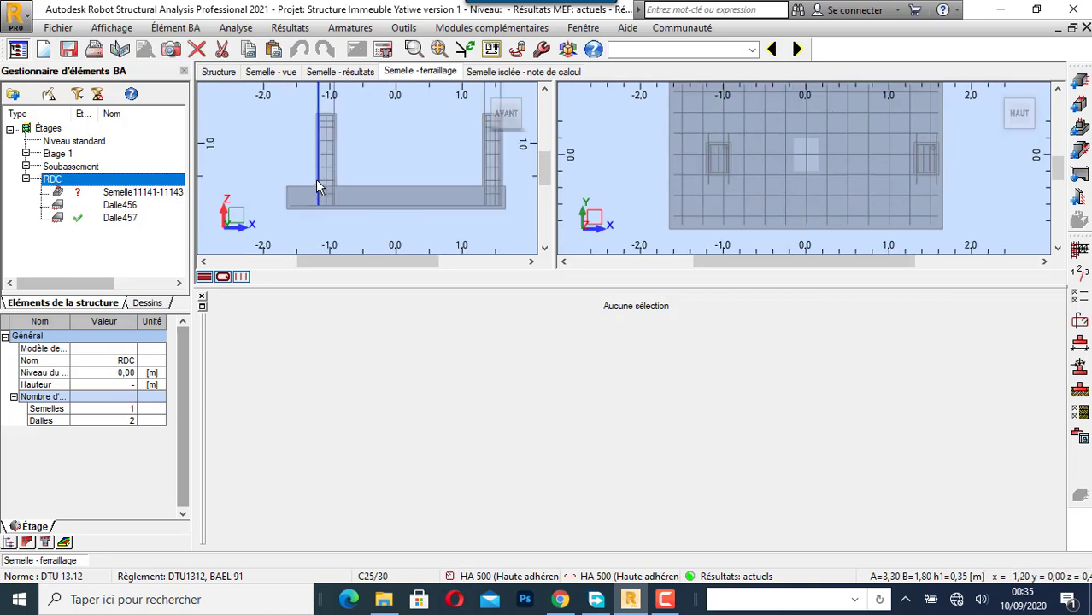
# Step: Examine the footing's calculation note for its geometry, materials, column loads, load combinations, soil stresses and limit-state checks
pyautogui.click(539, 73)
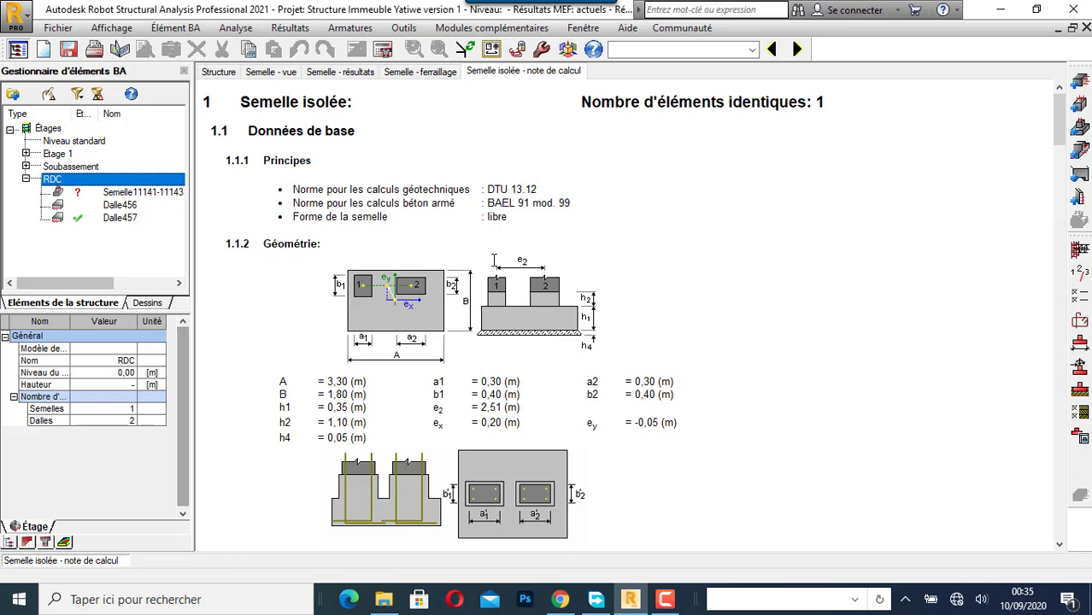
pyautogui.scroll(-10, 496, 257)
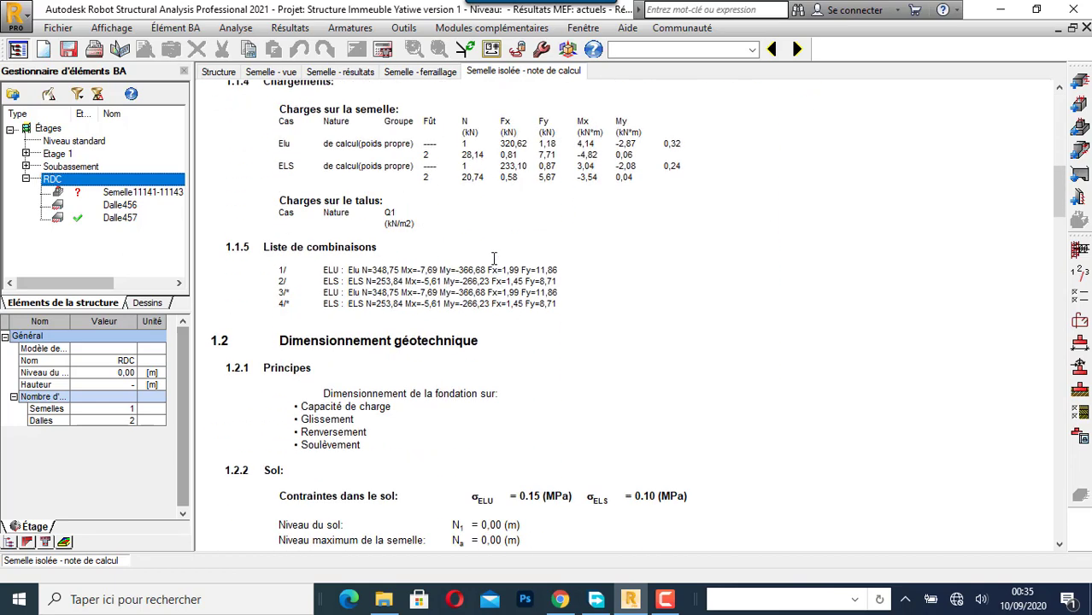
pyautogui.scroll(4, 493, 258)
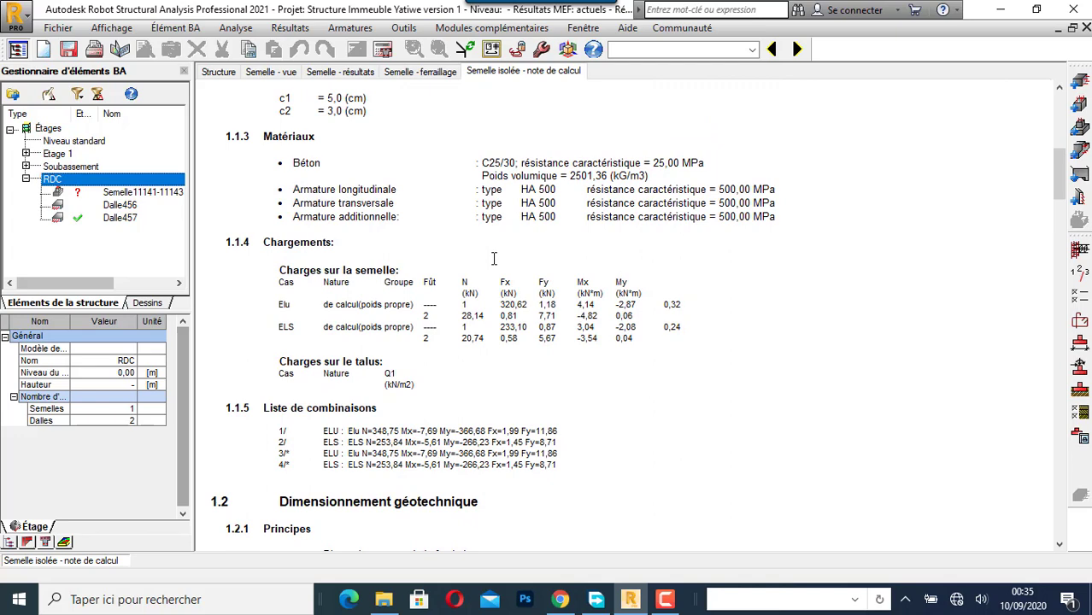
pyautogui.scroll(-9, 493, 258)
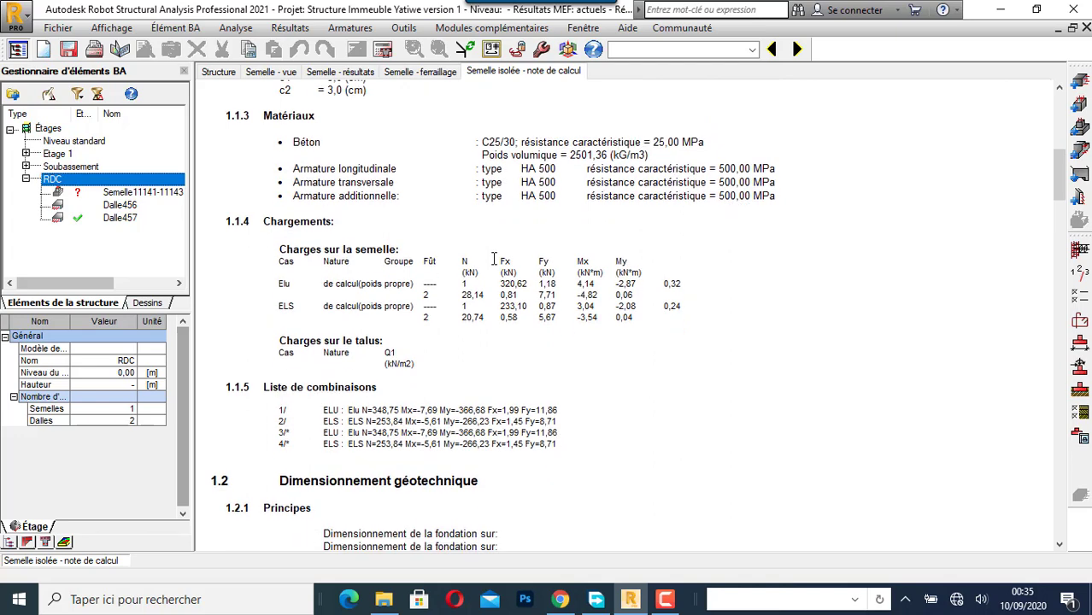
pyautogui.scroll(-11, 493, 258)
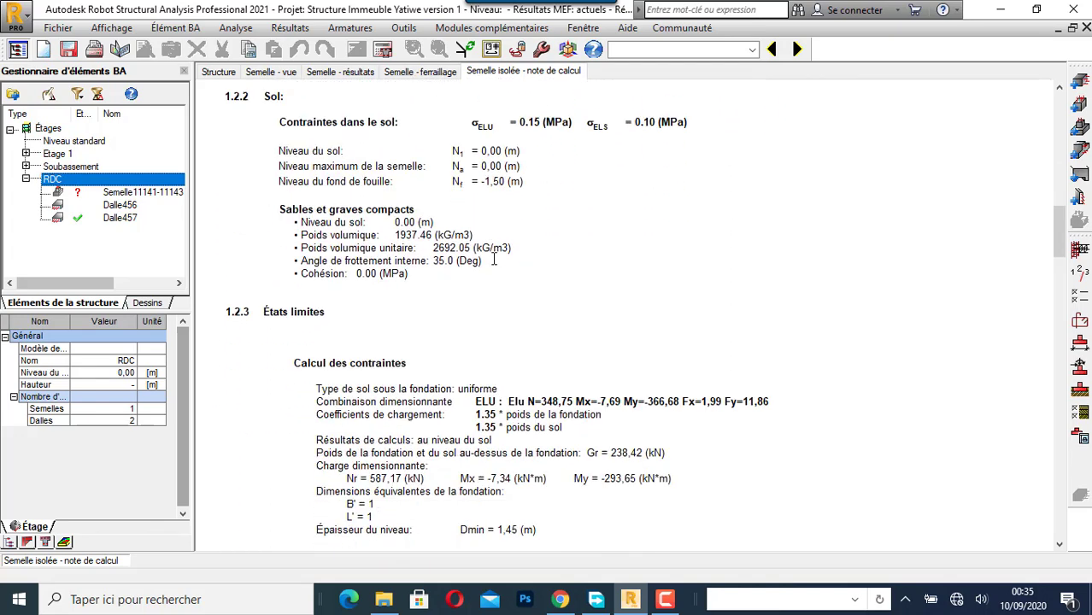
pyautogui.scroll(11, 493, 258)
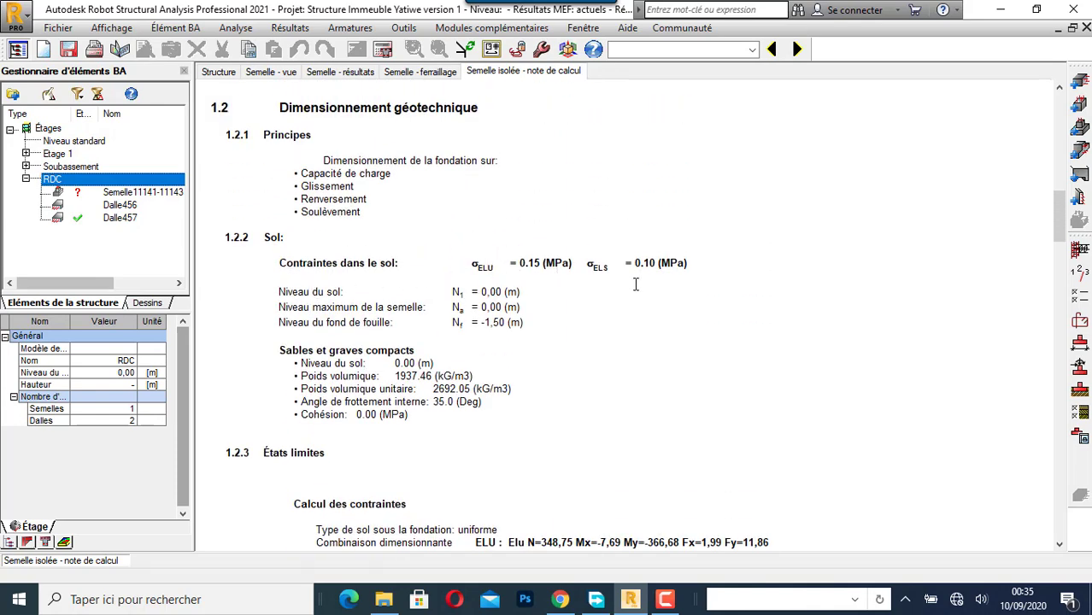
pyautogui.scroll(-3, 635, 285)
pyautogui.scroll(-4, 624, 285)
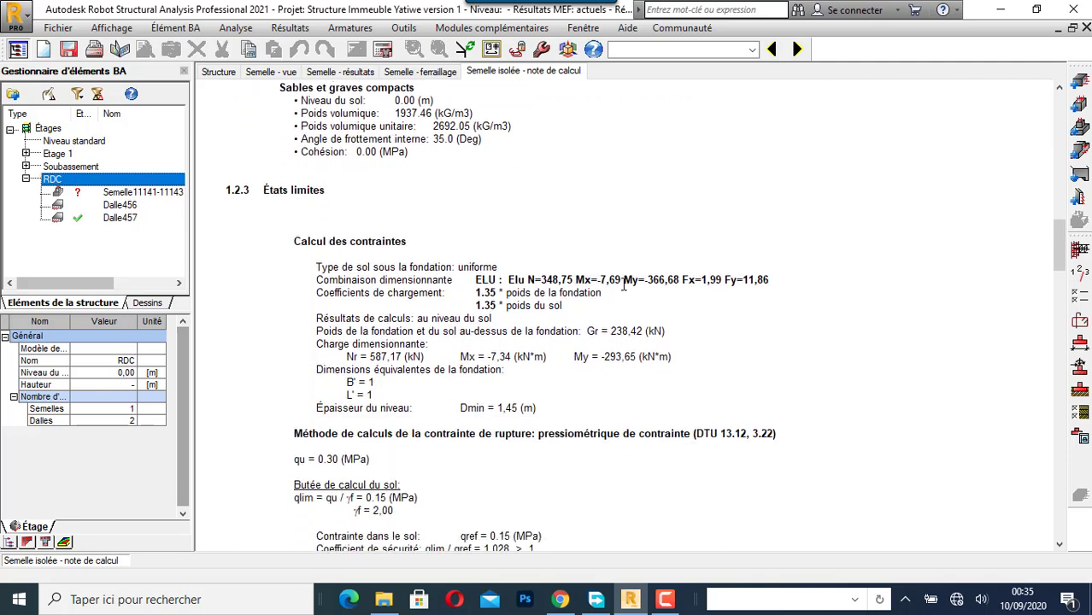
pyautogui.scroll(6, 624, 284)
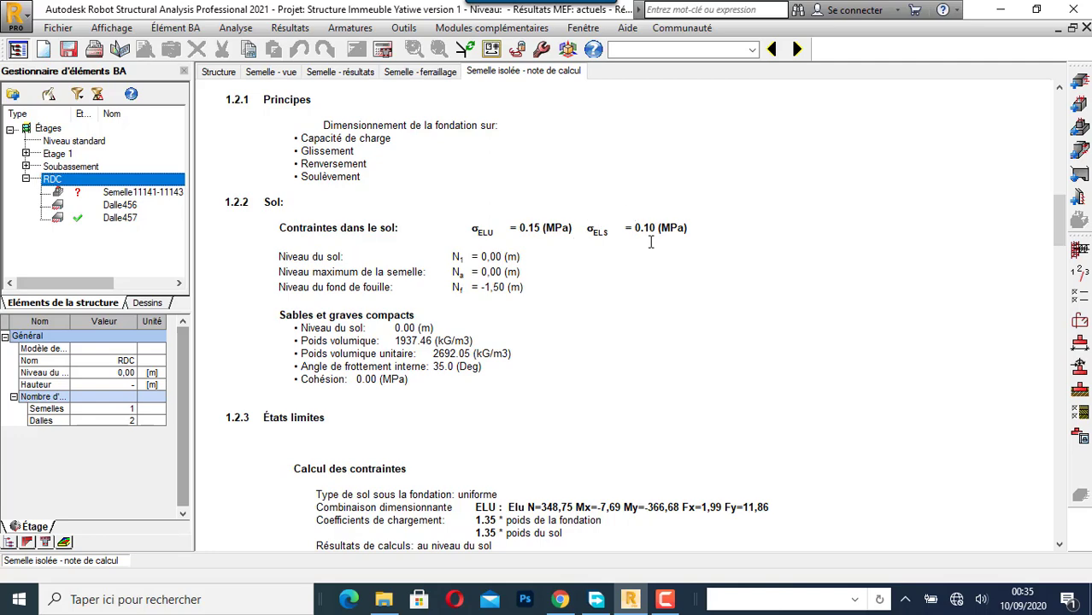
# Step: Review the calculation note's uplift and punching checks, theoretical and column reinforcement, and the concrete and steel quantities
pyautogui.scroll(-20, 650, 243)
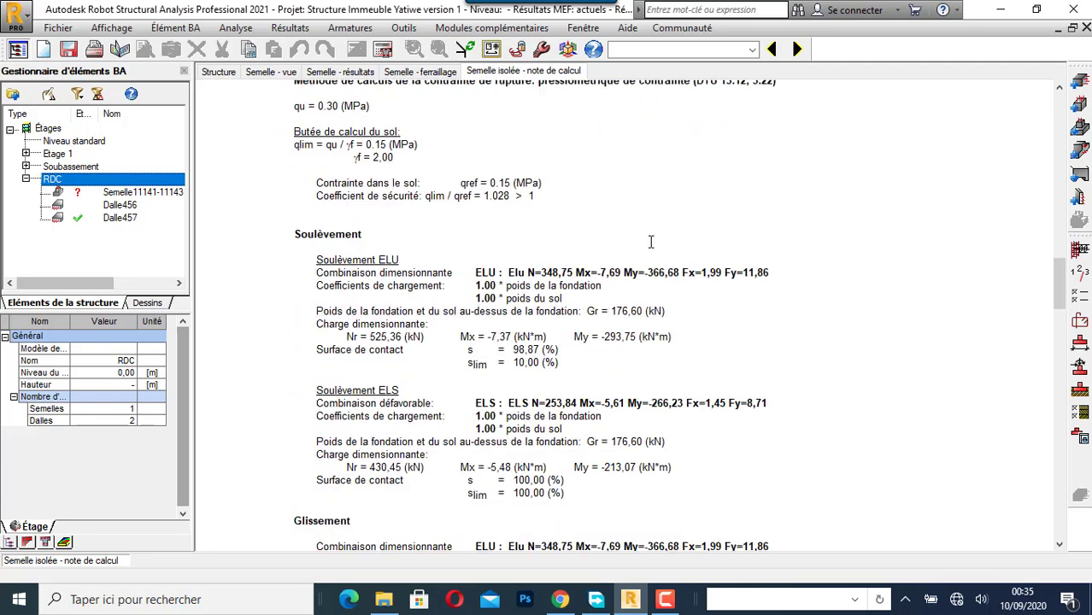
pyautogui.scroll(-17, 650, 243)
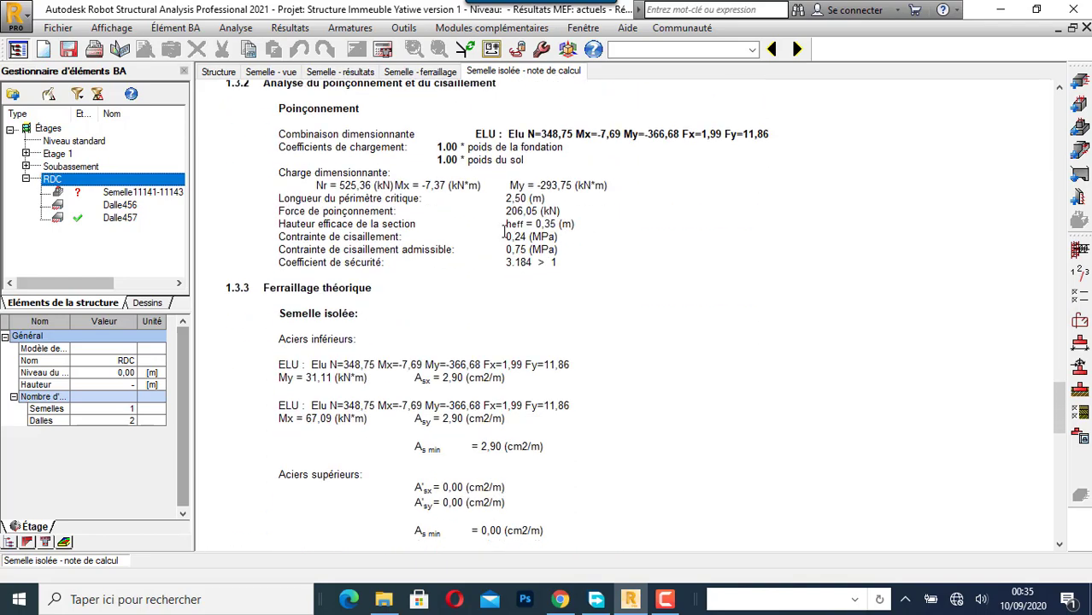
pyautogui.scroll(-20, 504, 233)
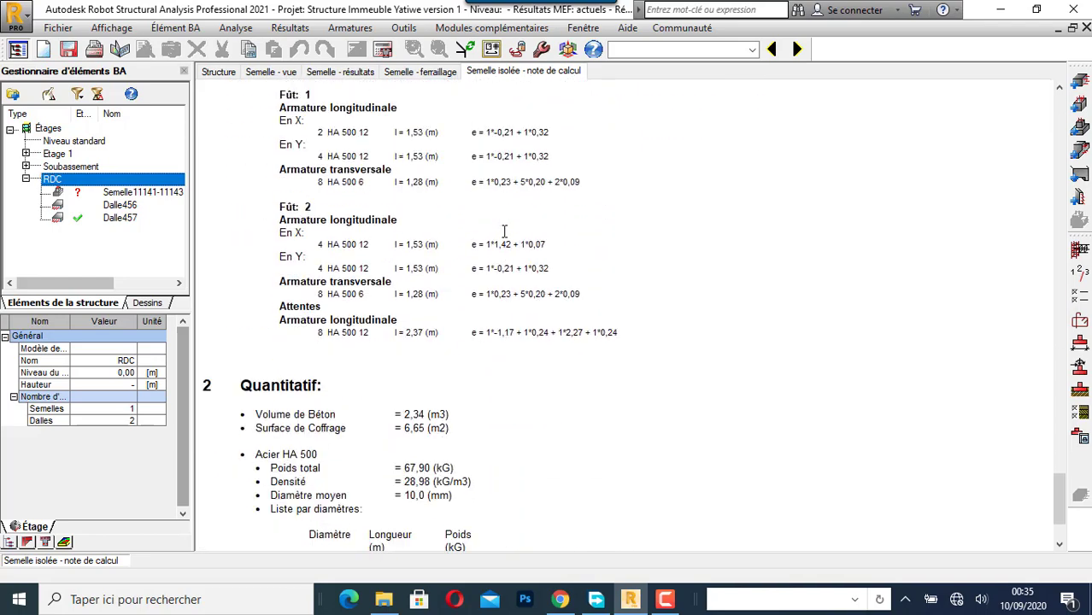
pyautogui.scroll(-3, 504, 232)
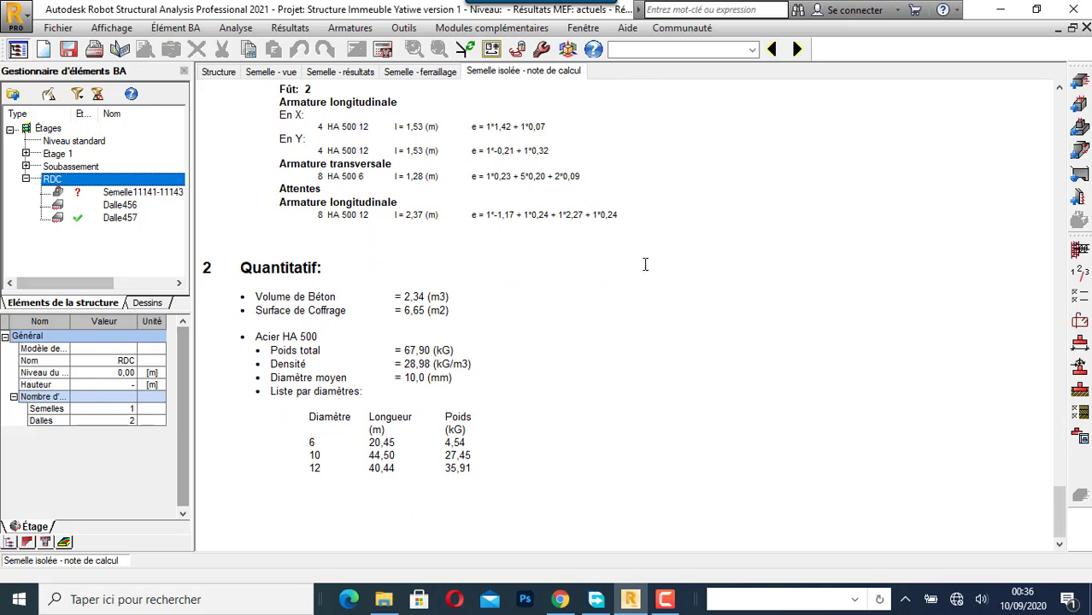
# Step: Generate the execution drawing of the two-column footing, and return to the geometry layout of the whole structure
pyautogui.click(1079, 434)
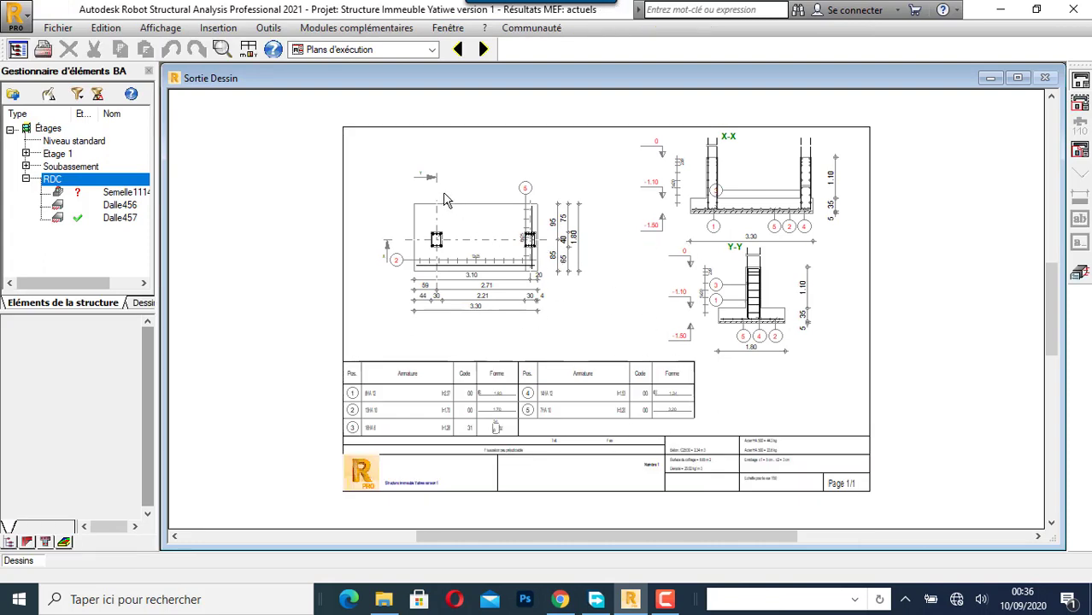
pyautogui.click(432, 50)
pyautogui.click(367, 78)
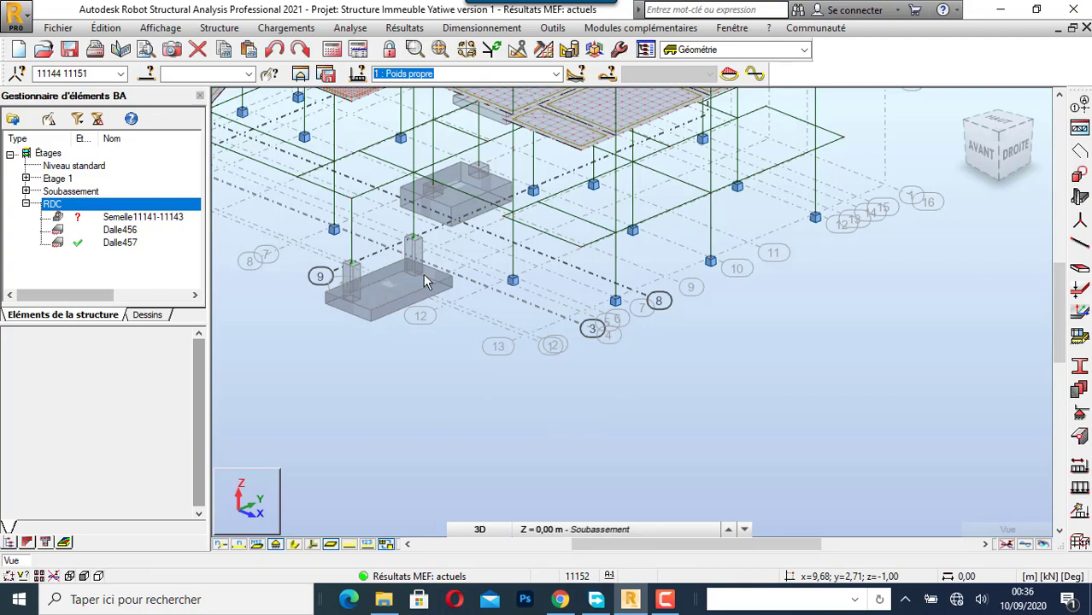
# Step: Select only the support node 11147 at the foot of the structure's corner column near axis 1
pyautogui.scroll(-2, 520, 376)
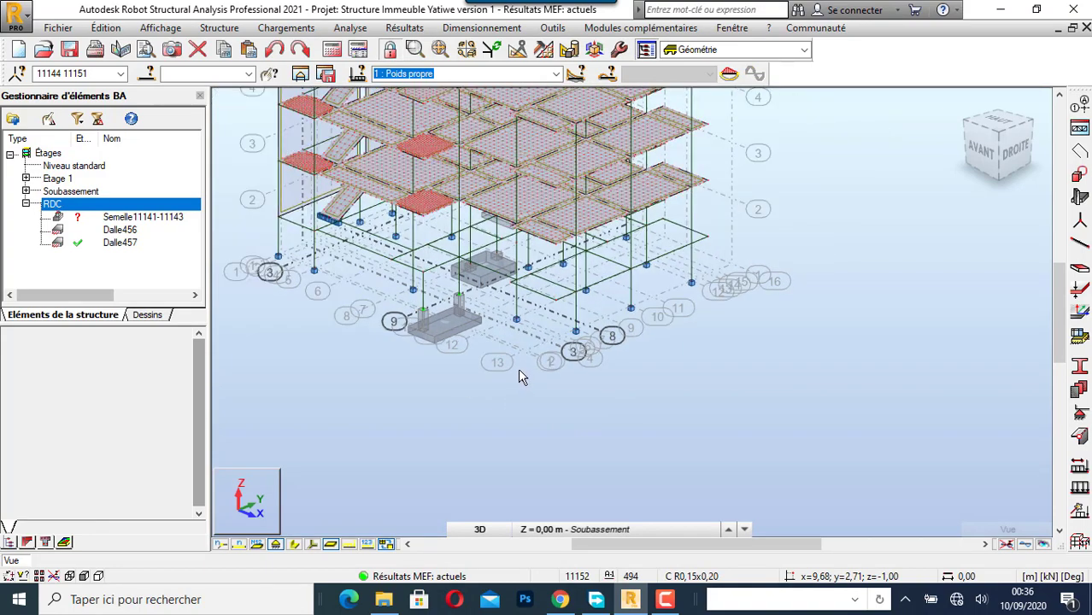
pyautogui.scroll(2, 416, 318)
pyautogui.scroll(-1, 473, 370)
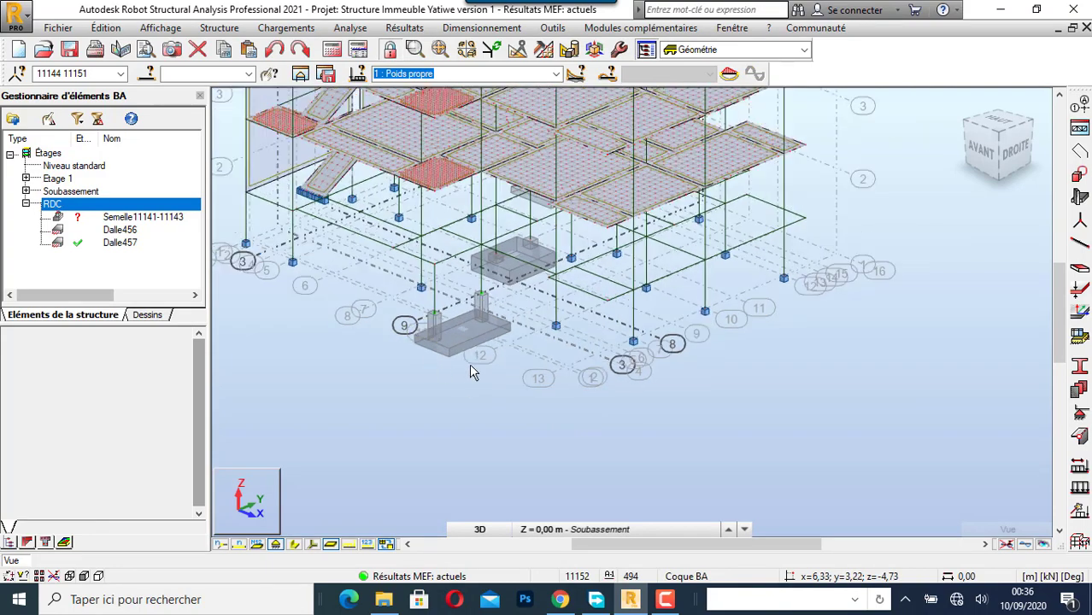
pyautogui.scroll(1, 471, 371)
pyautogui.scroll(2, 318, 287)
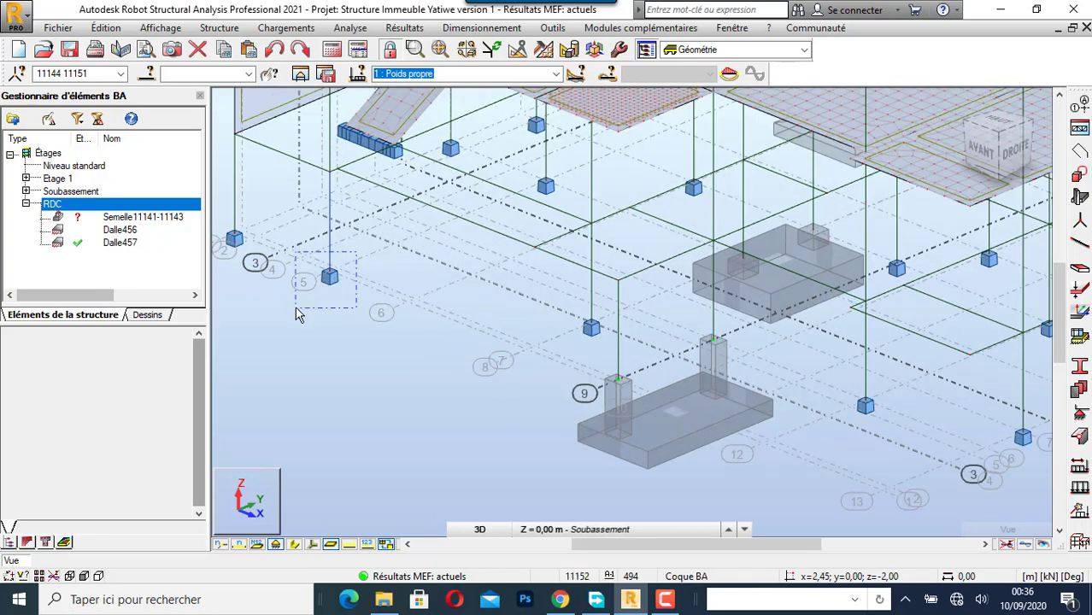
pyautogui.click(296, 316)
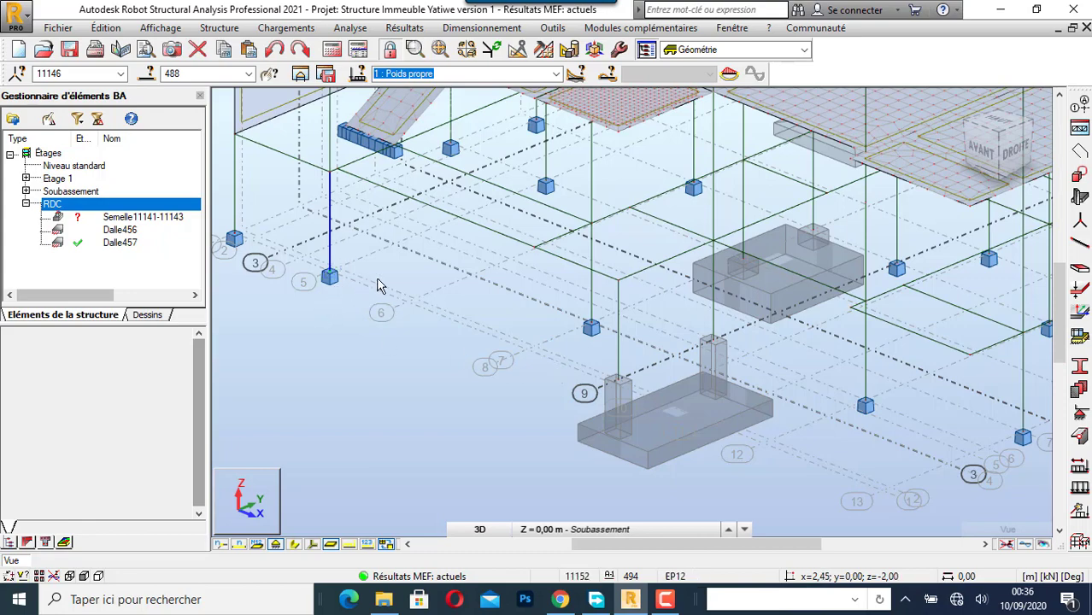
pyautogui.scroll(-2, 380, 286)
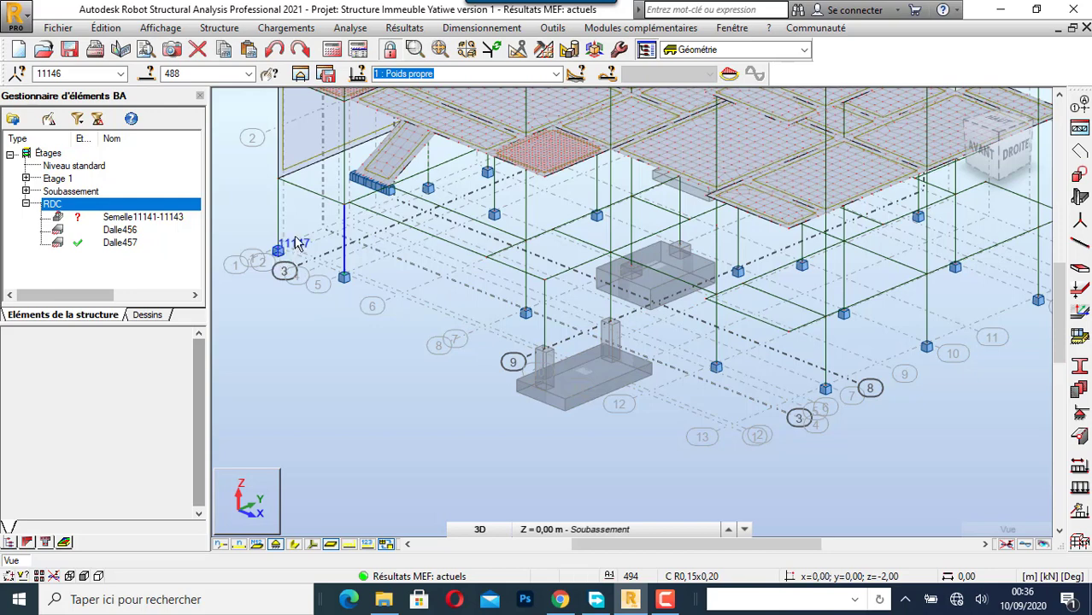
pyautogui.click(308, 305)
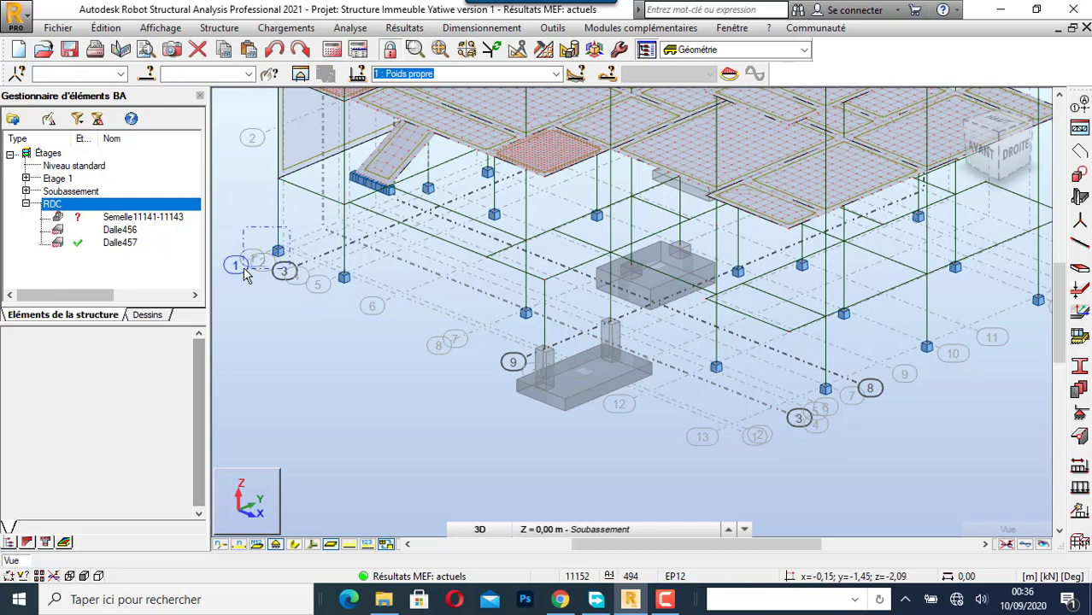
pyautogui.click(277, 237)
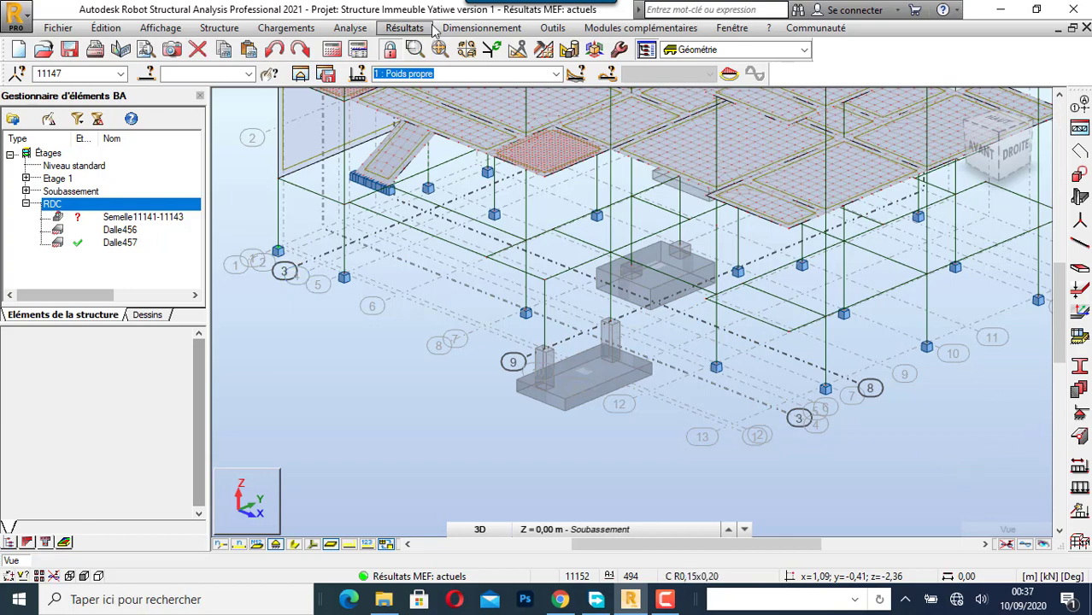
# Step: Load the selected support into real RC element reinforcement with manual combinations 7 ELU and 8 ELS, and open footing Semelle11147
pyautogui.click(481, 27)
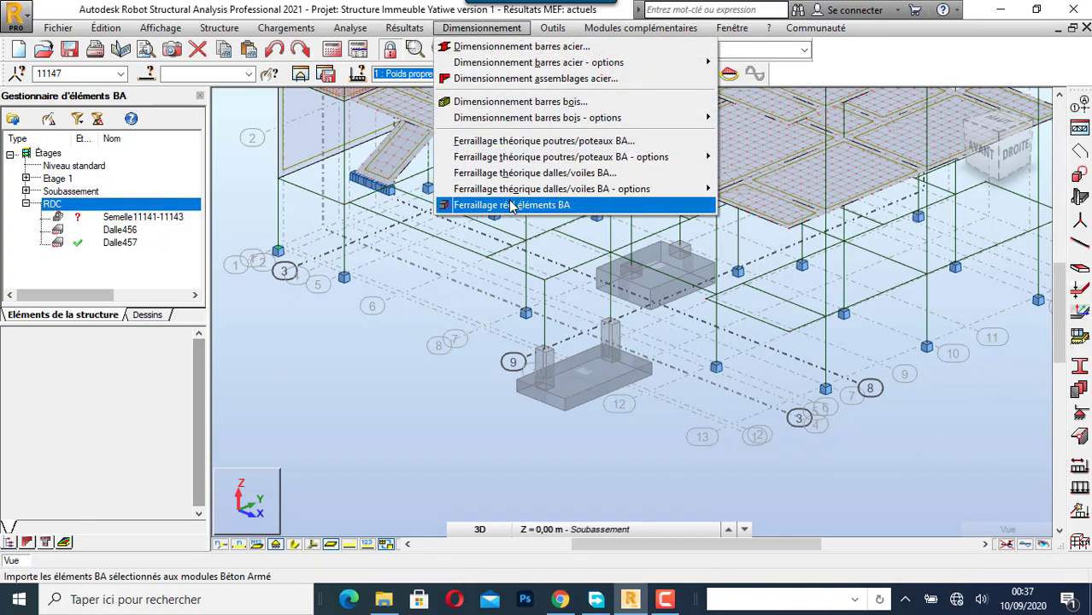
pyautogui.click(511, 205)
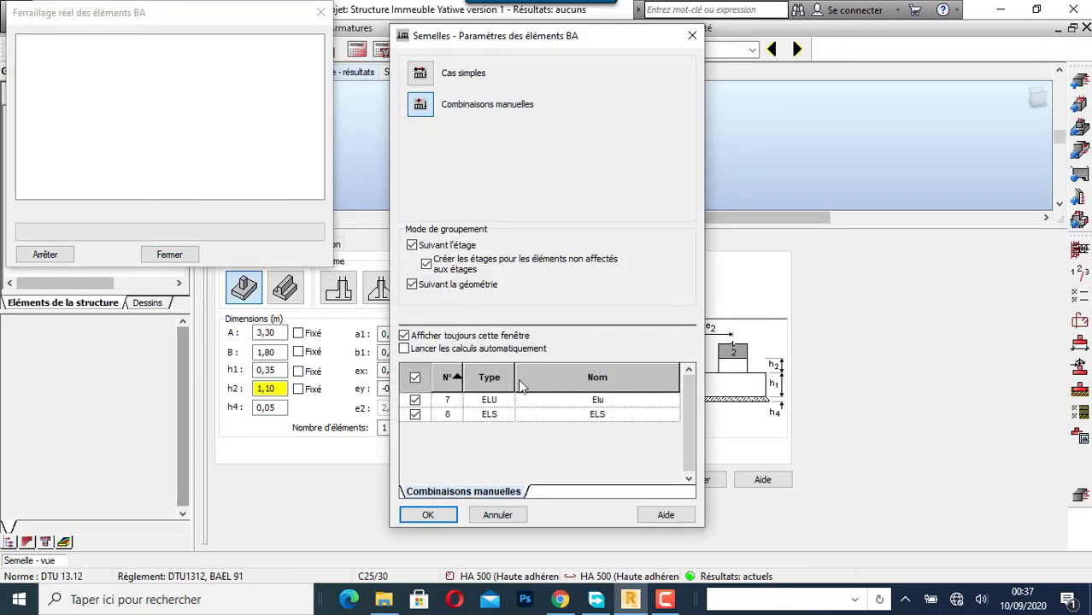
pyautogui.click(442, 516)
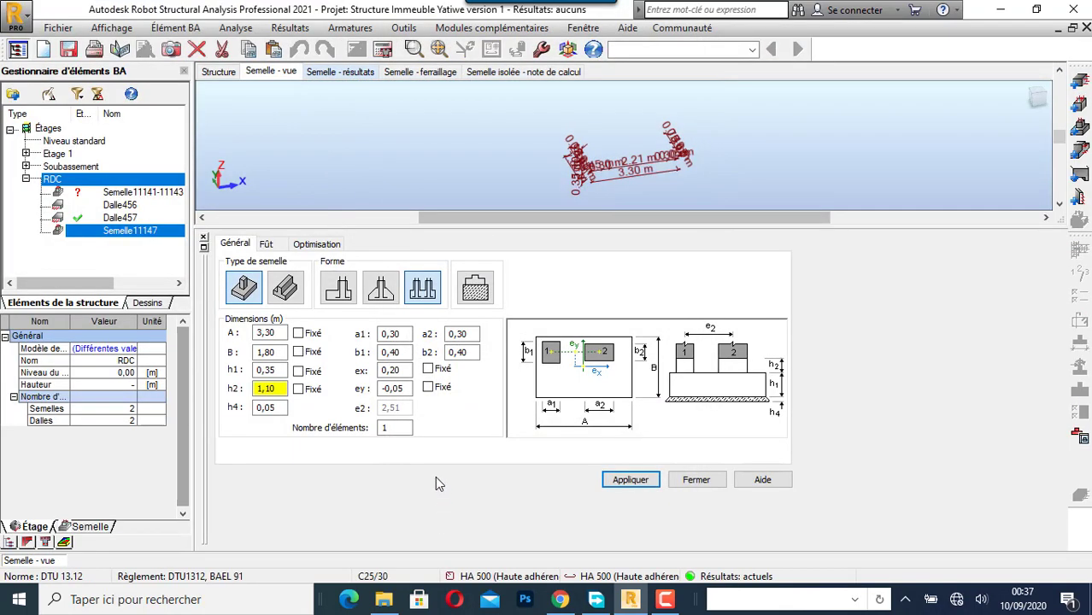
pyautogui.click(143, 232)
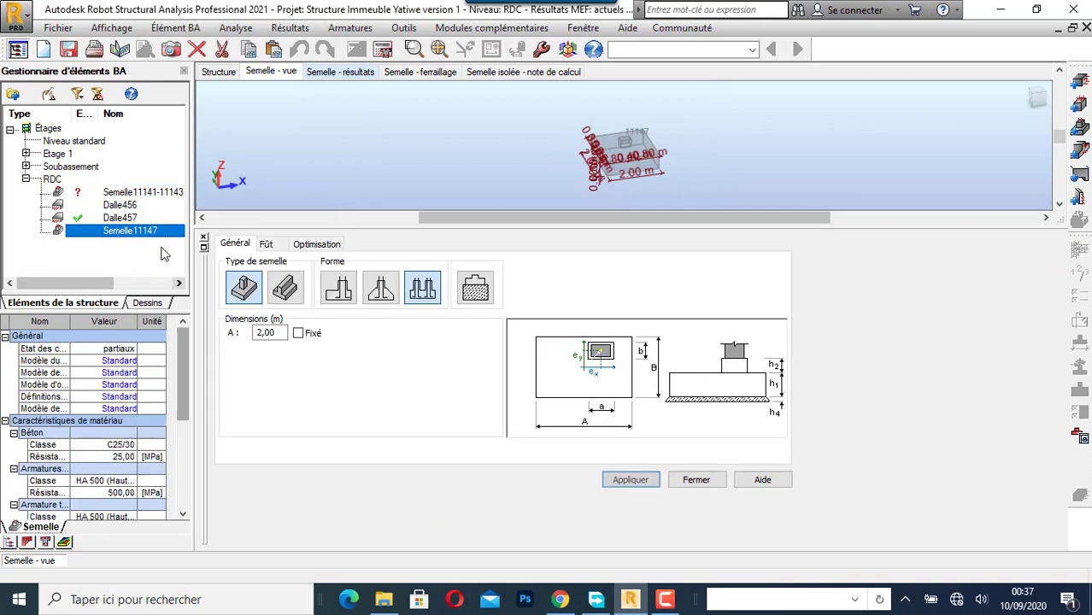
# Step: Set the column stub height h2 of footing Semelle11147 to 0.90 m and apply it
pyautogui.scroll(3, 647, 145)
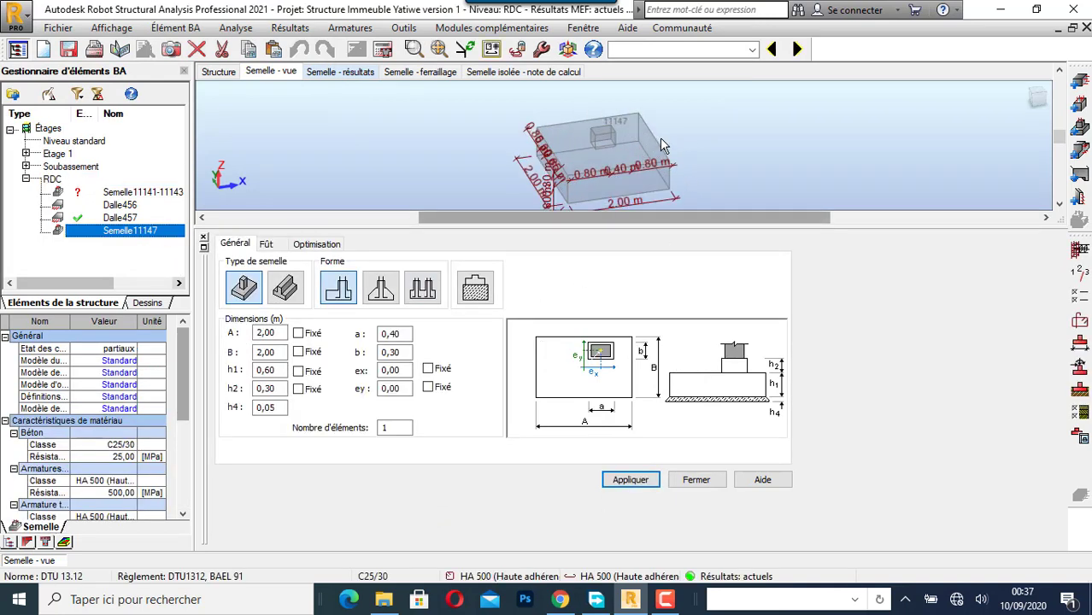
pyautogui.scroll(-2, 663, 146)
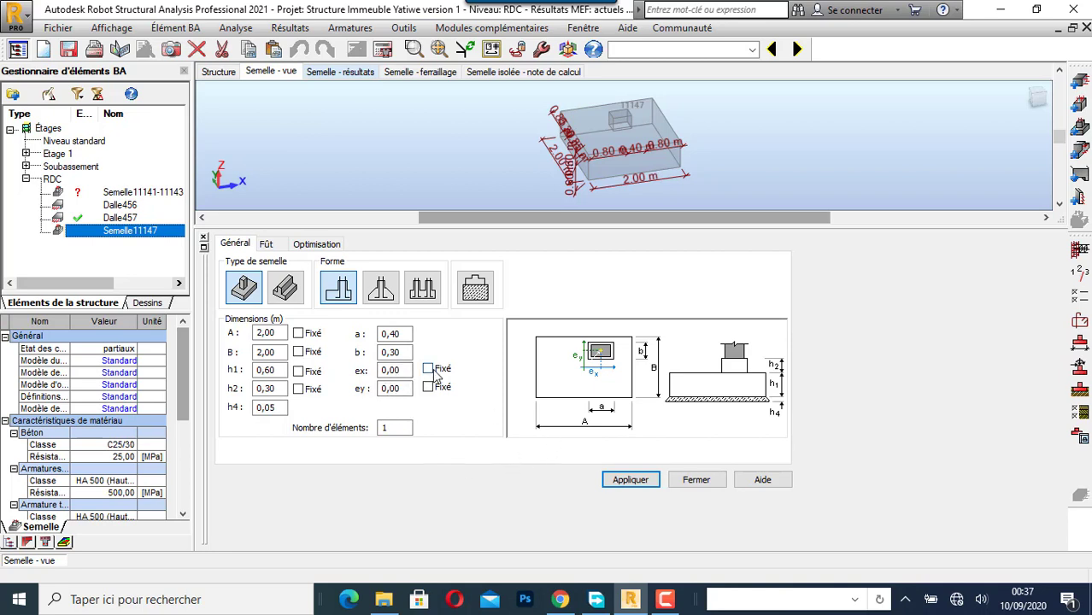
pyautogui.click(271, 389)
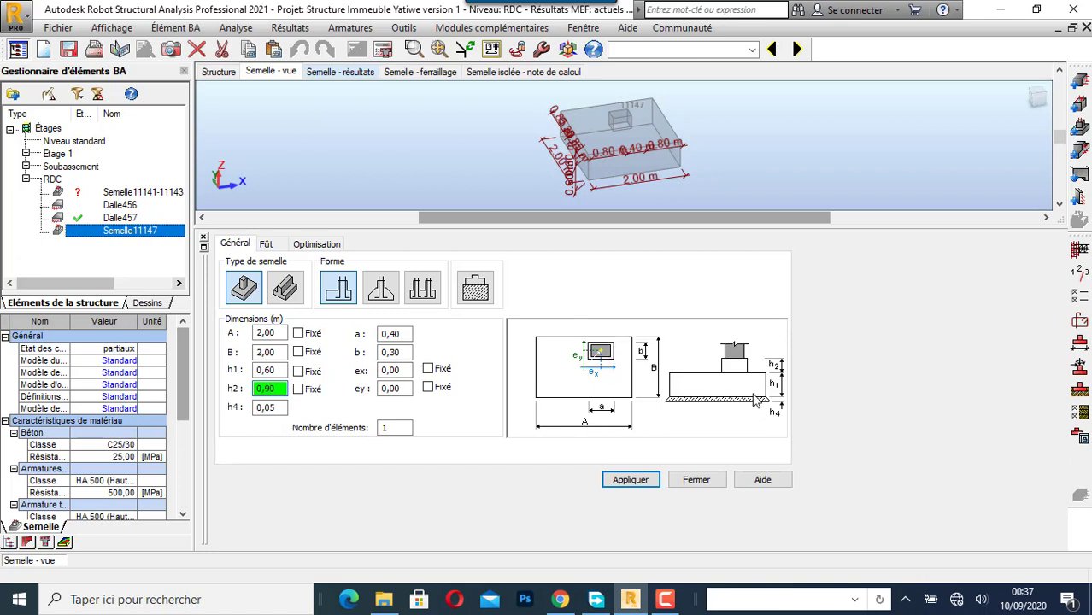
pyautogui.click(612, 478)
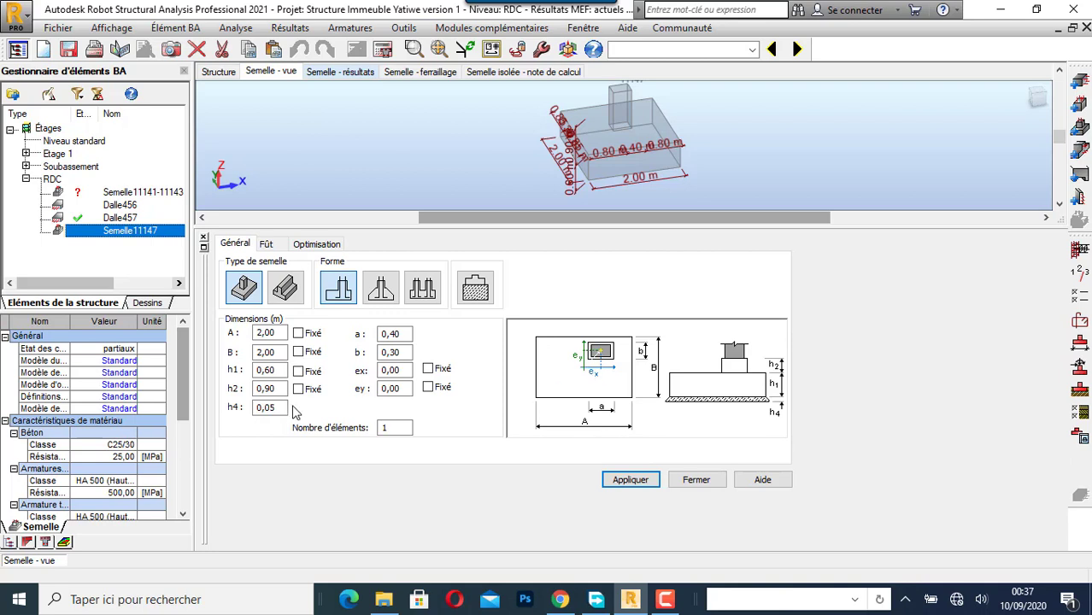
# Step: Set the column's eccentricity ex on the footing to 0.50 m, fix that value and apply it
pyautogui.click(393, 370)
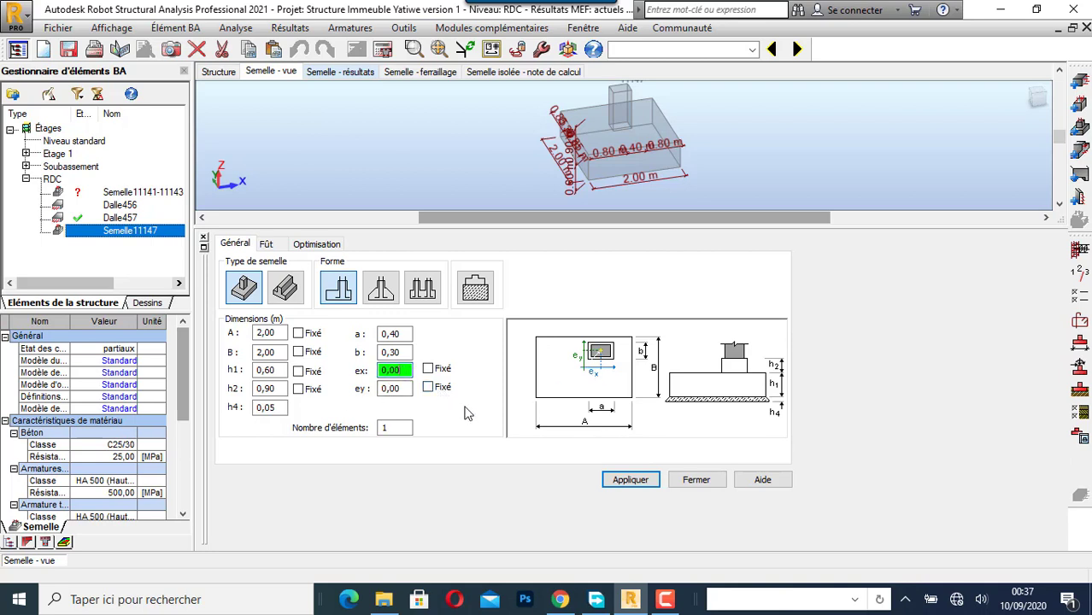
pyautogui.click(256, 335)
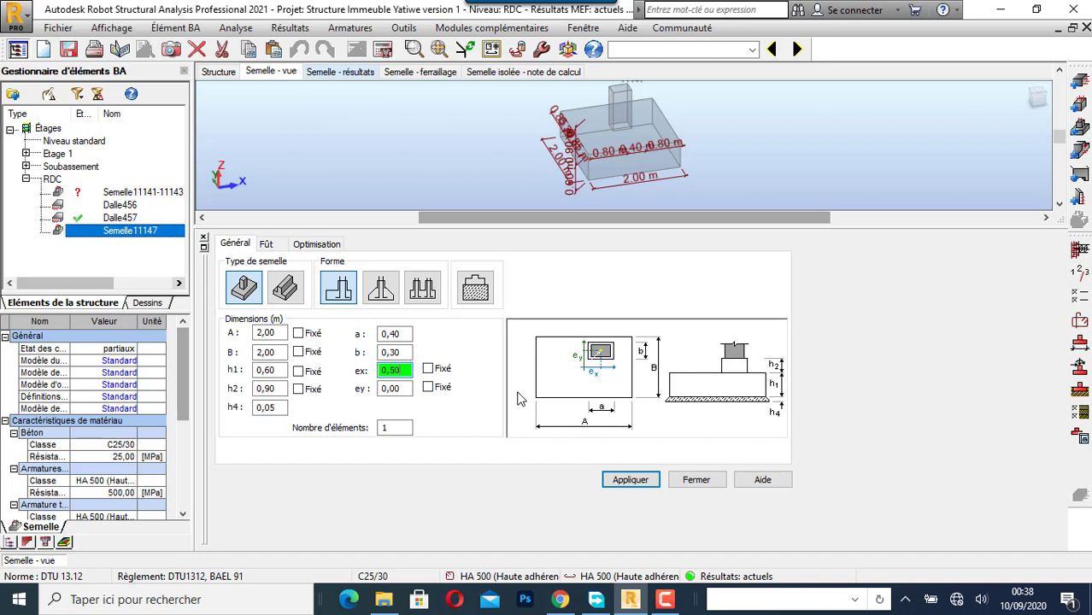
pyautogui.click(427, 368)
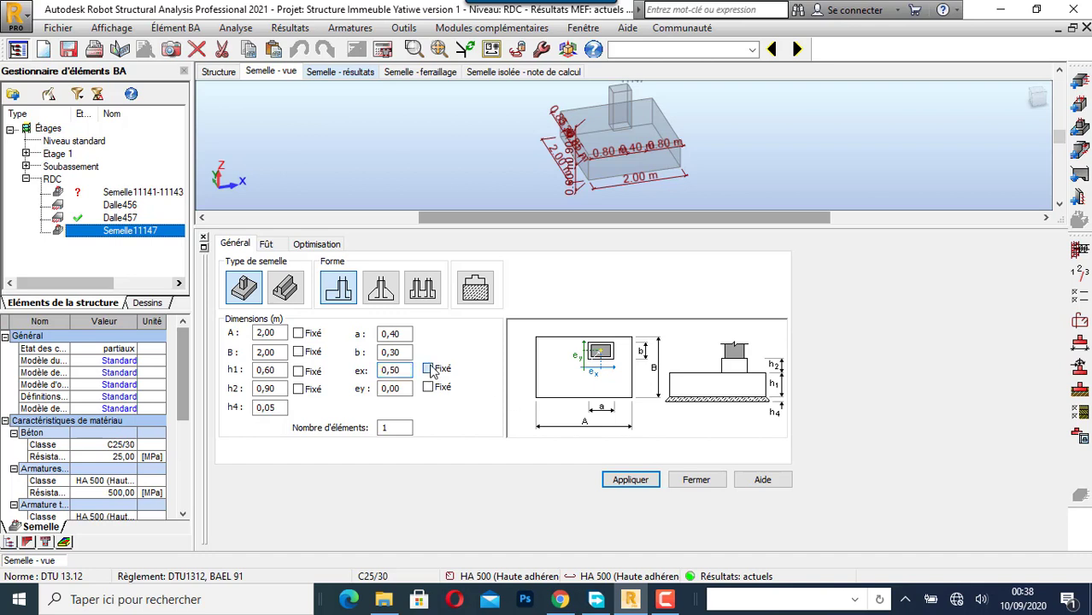
pyautogui.click(619, 483)
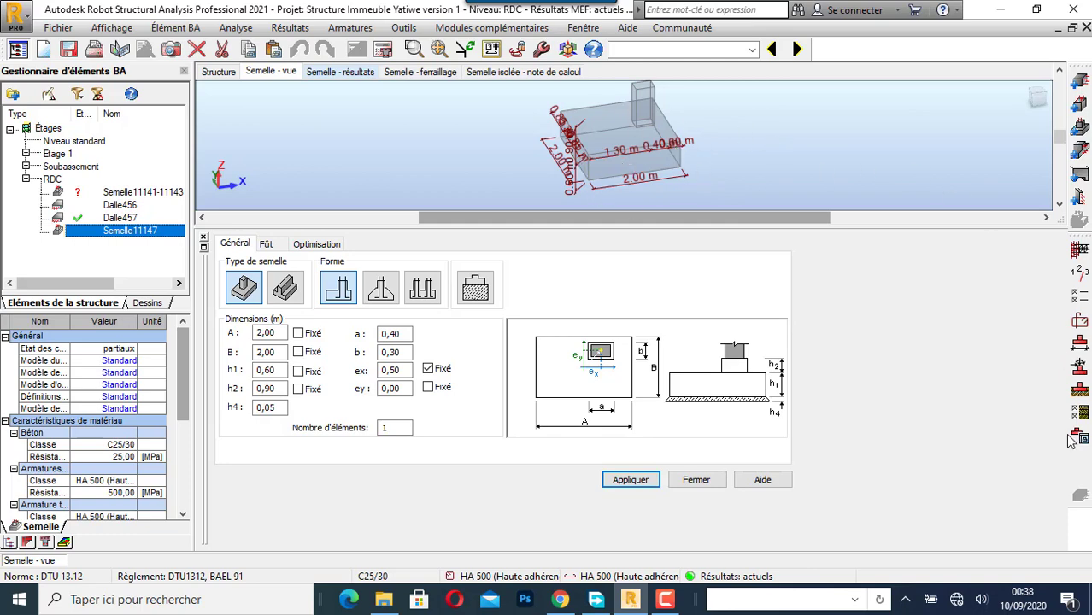
# Step: Change the footing's soil layer to Sables et graves, set the excavation bottom level Nf to -1.50 m, and apply the soil settings
pyautogui.click(1078, 390)
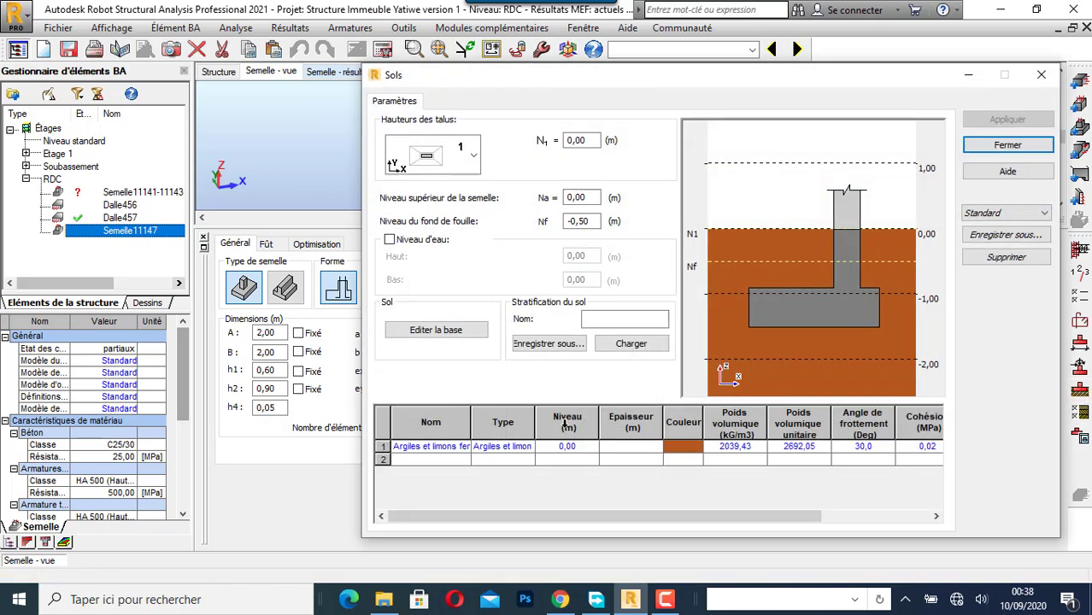
pyautogui.click(579, 221)
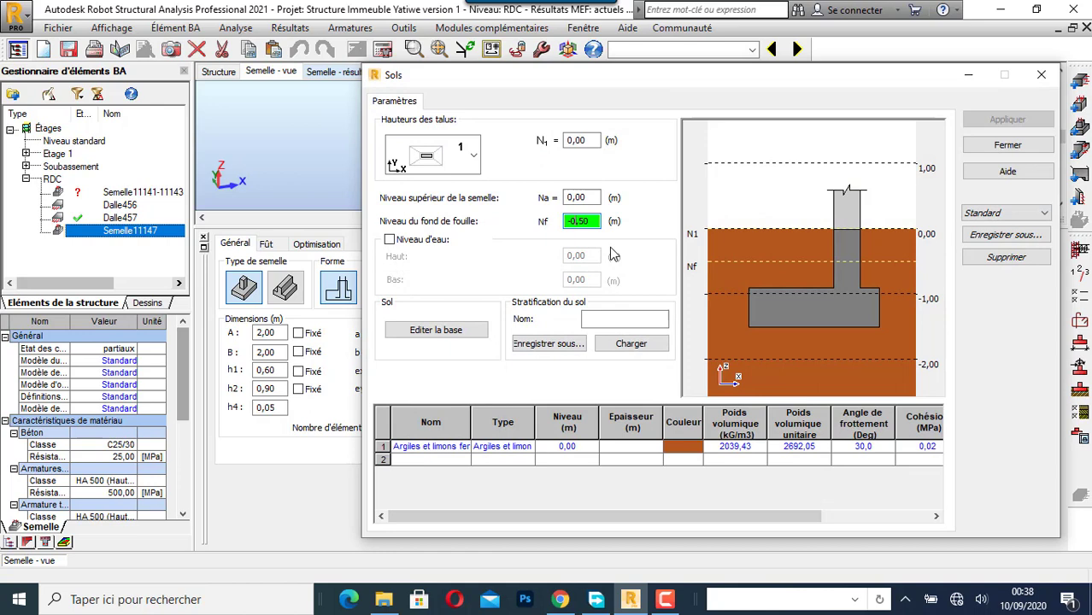
pyautogui.click(459, 453)
pyautogui.click(462, 447)
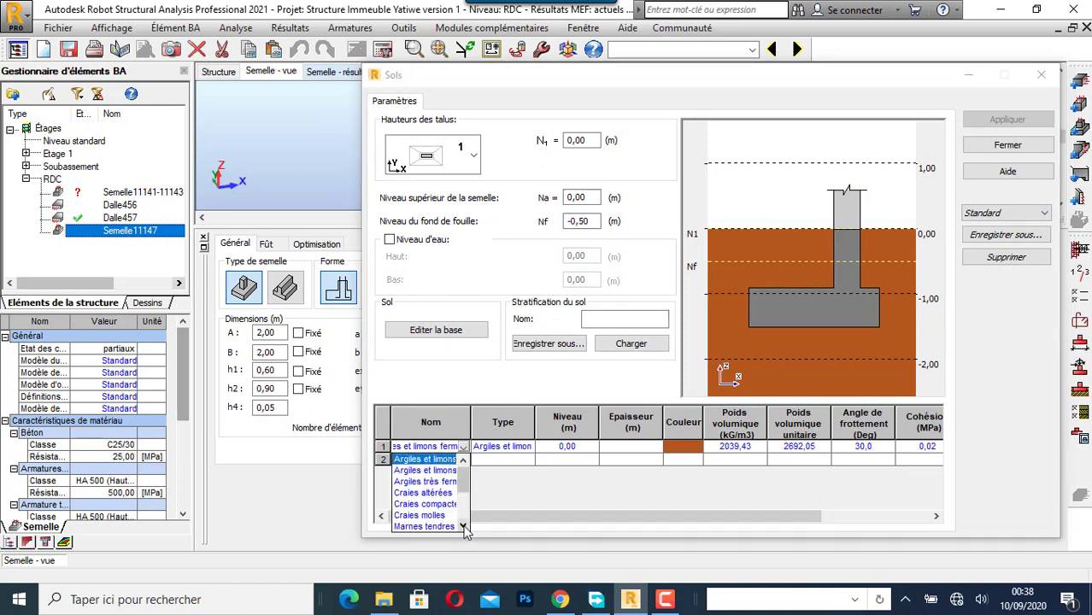
pyautogui.scroll(-3, 458, 483)
pyautogui.click(450, 469)
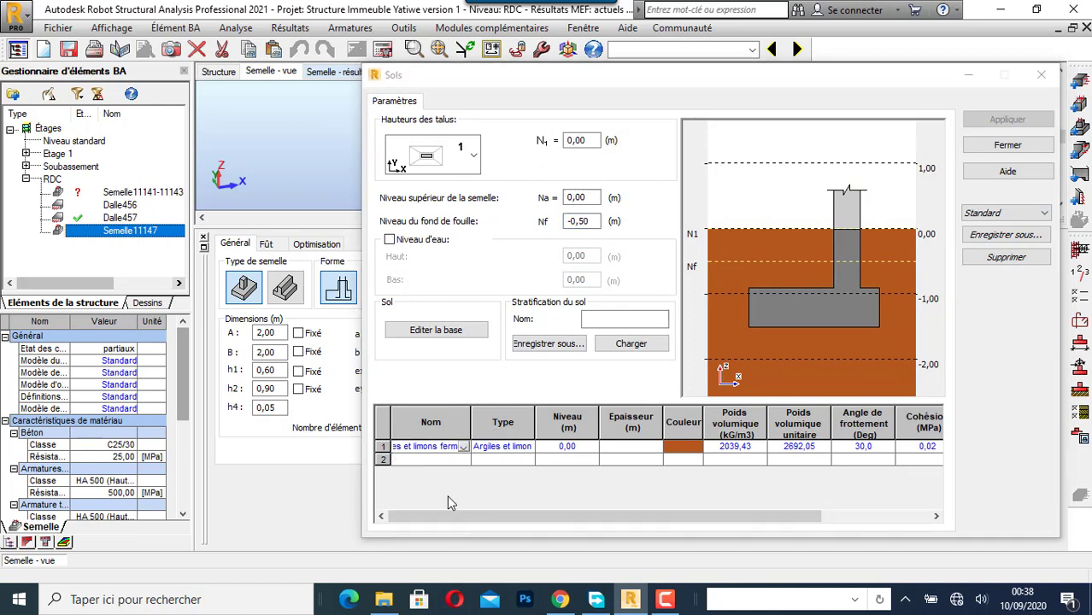
pyautogui.click(580, 222)
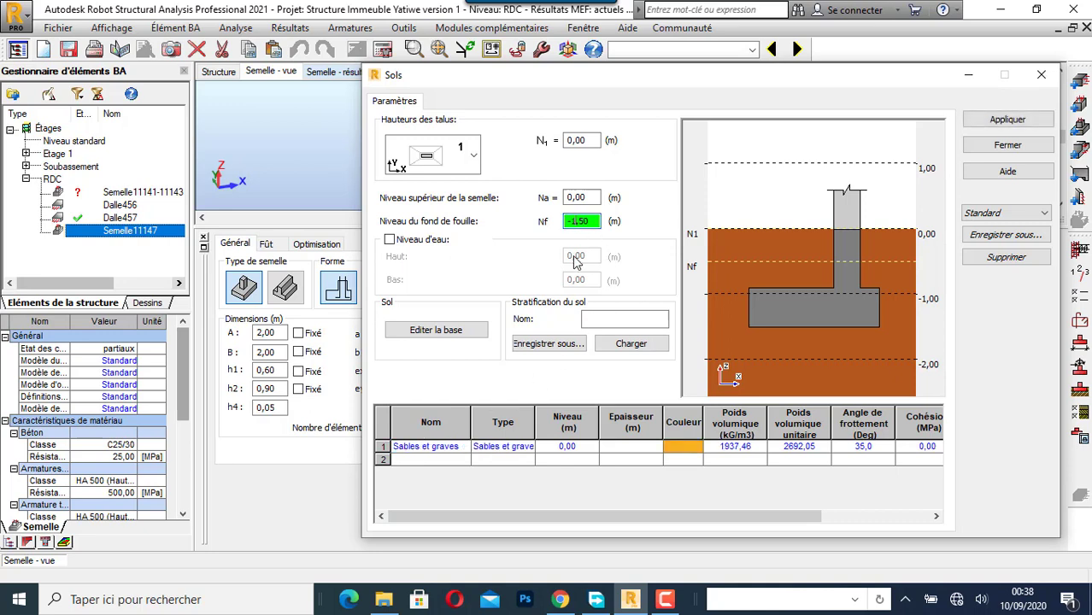
pyautogui.click(1006, 119)
pyautogui.click(1044, 76)
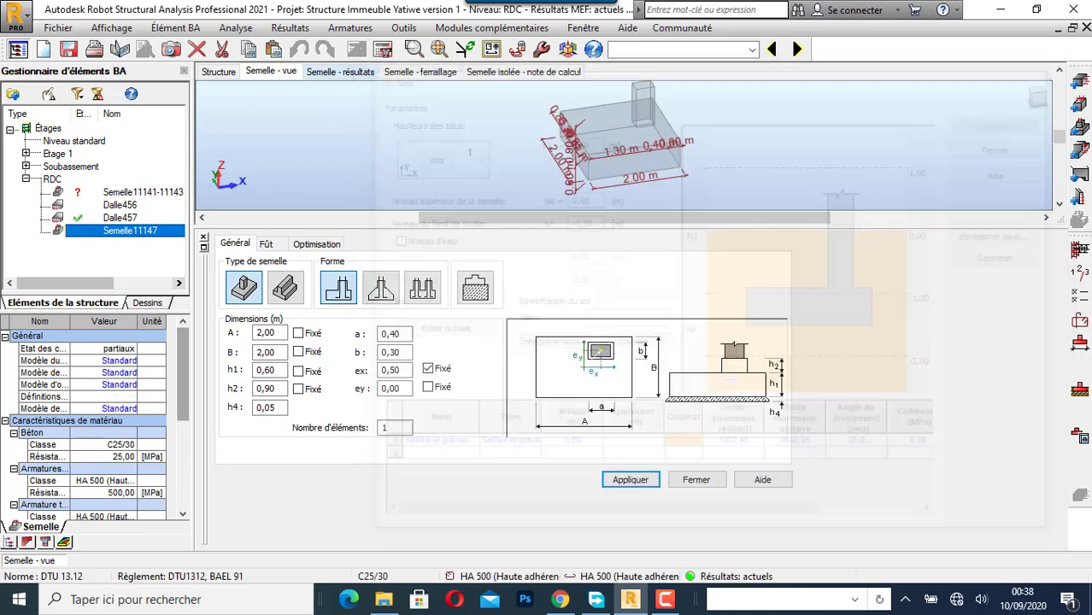
# Step: Set the admissible soil stress qu to 0.3 MPa in the geotechnical options and confirm
pyautogui.click(1082, 415)
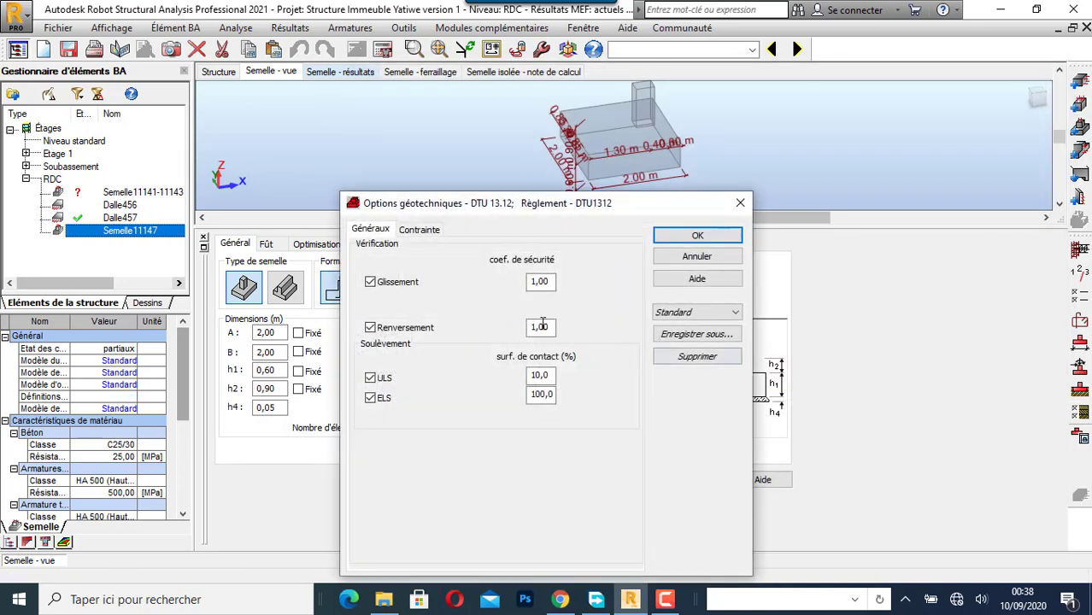
pyautogui.click(427, 229)
pyautogui.doubleClick(394, 403)
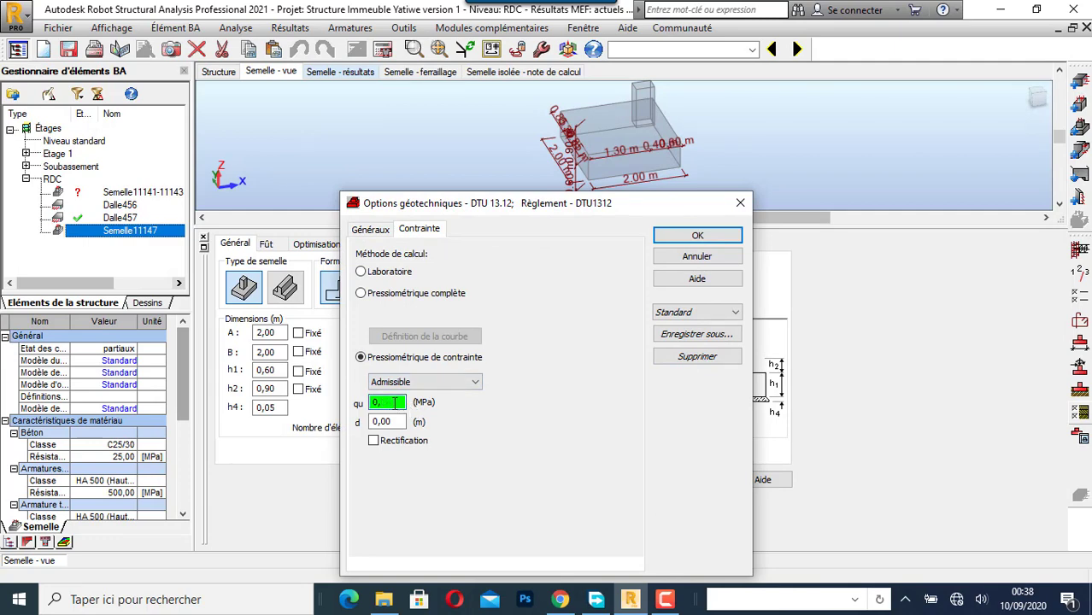
pyautogui.write('0,3')
pyautogui.click(697, 235)
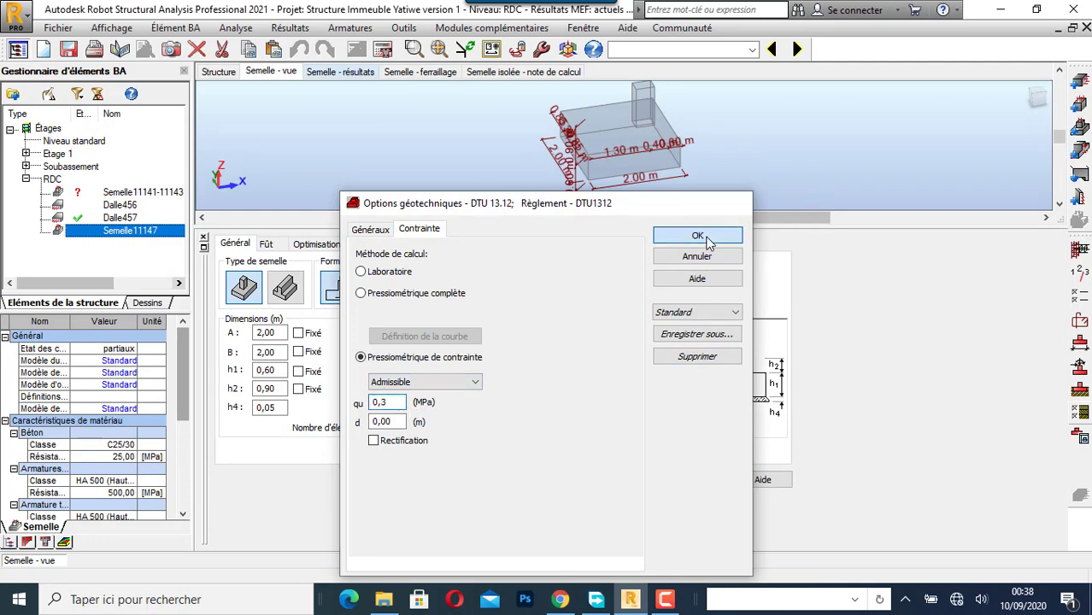
# Step: Set the concrete aggregate diameter to 25 mm in the footing's BAEL 91 calculation options
pyautogui.click(1080, 294)
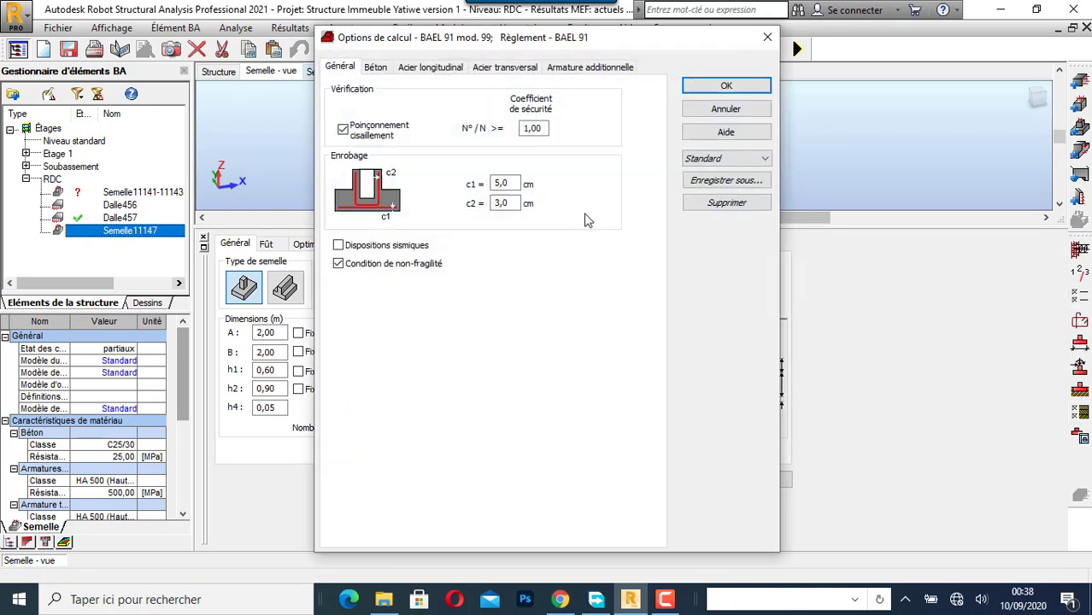
pyautogui.click(376, 67)
pyautogui.doubleClick(504, 185)
pyautogui.write('25')
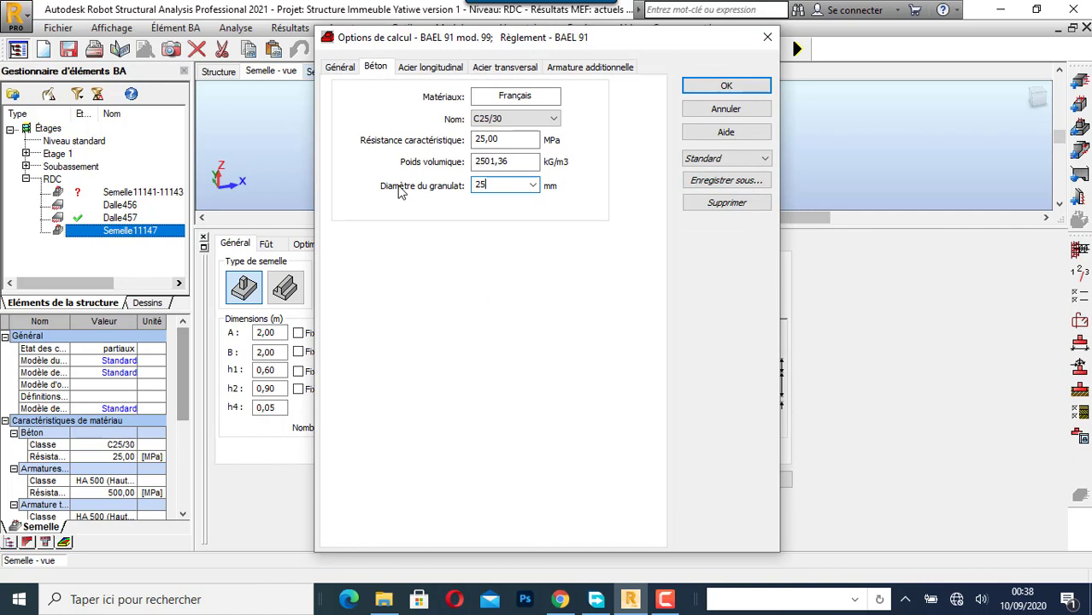
# Step: Exclude the 6 mm and 8 mm bars from the longitudinal reinforcement diameters
pyautogui.click(431, 67)
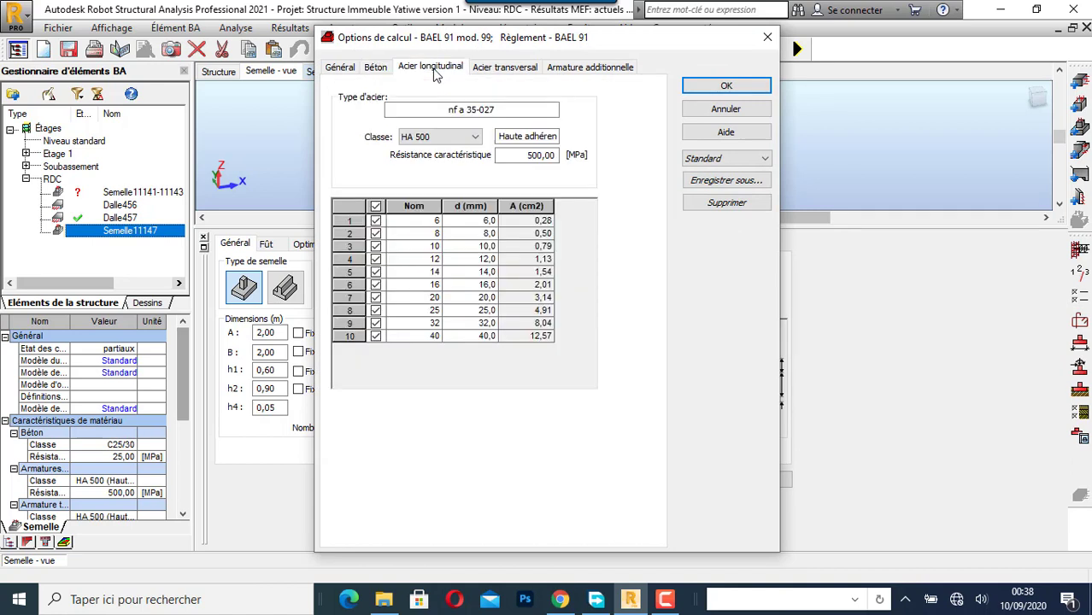
pyautogui.click(375, 220)
pyautogui.click(375, 233)
# Step: Restrict the transverse reinforcement to 6 mm and 8 mm bars, keep all additional reinforcement diameters, and confirm the calculation options
pyautogui.click(500, 67)
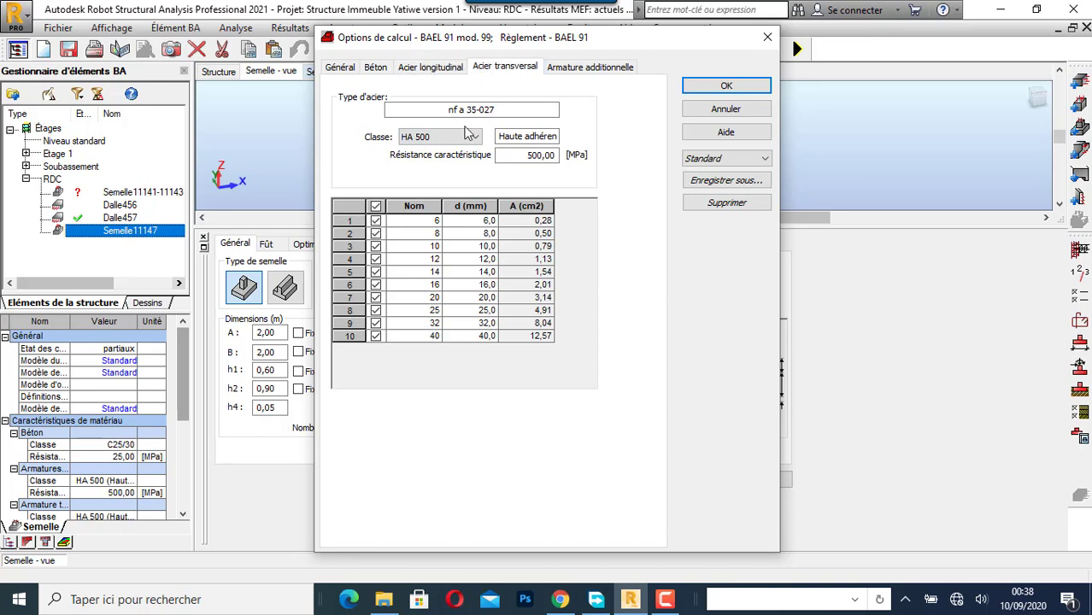
pyautogui.click(376, 207)
pyautogui.click(375, 220)
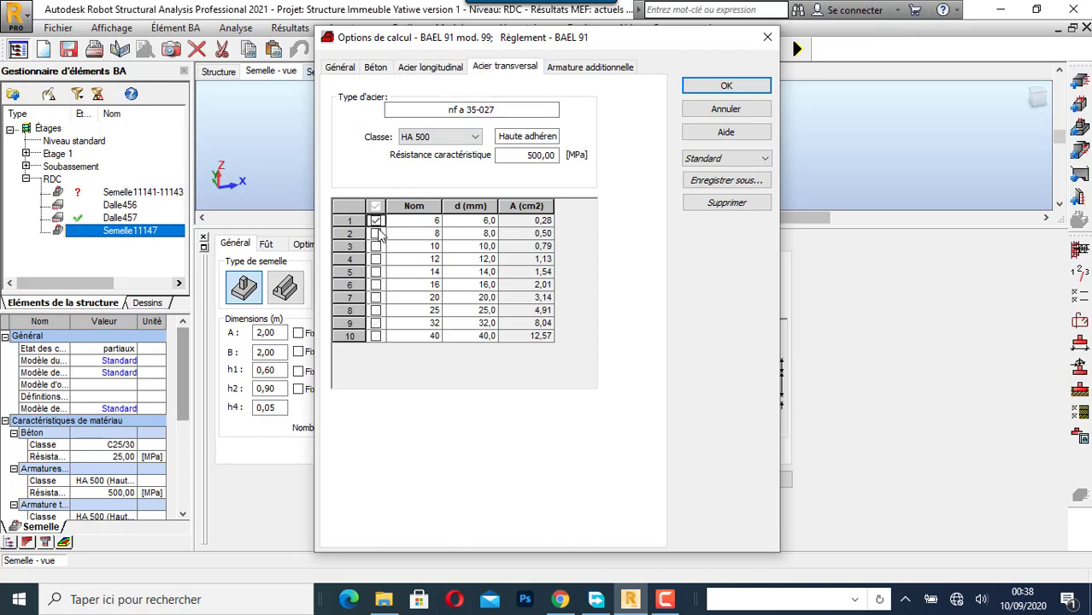
pyautogui.click(375, 234)
pyautogui.click(589, 66)
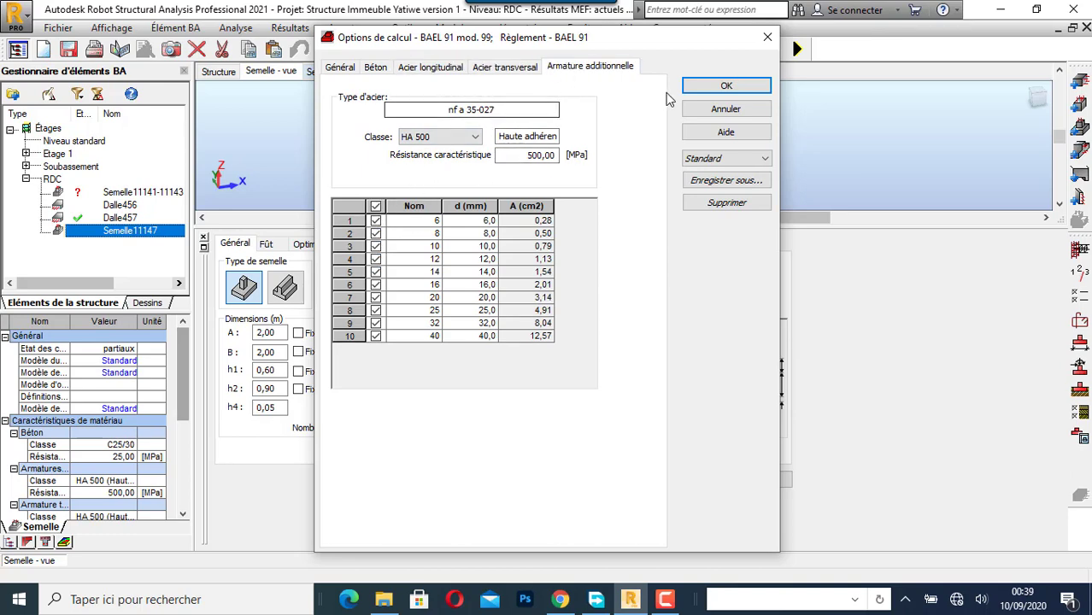
pyautogui.click(706, 88)
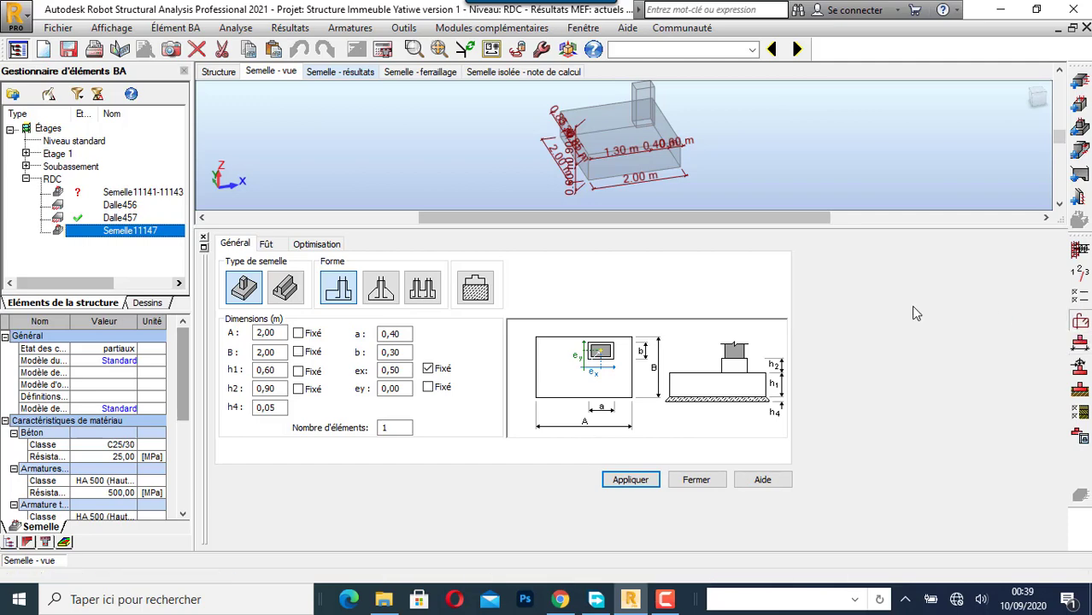
# Step: Check the stub, starter bar and bar shape settings of the footing's reinforcement layout and accept them as they are
pyautogui.click(1079, 321)
pyautogui.click(394, 161)
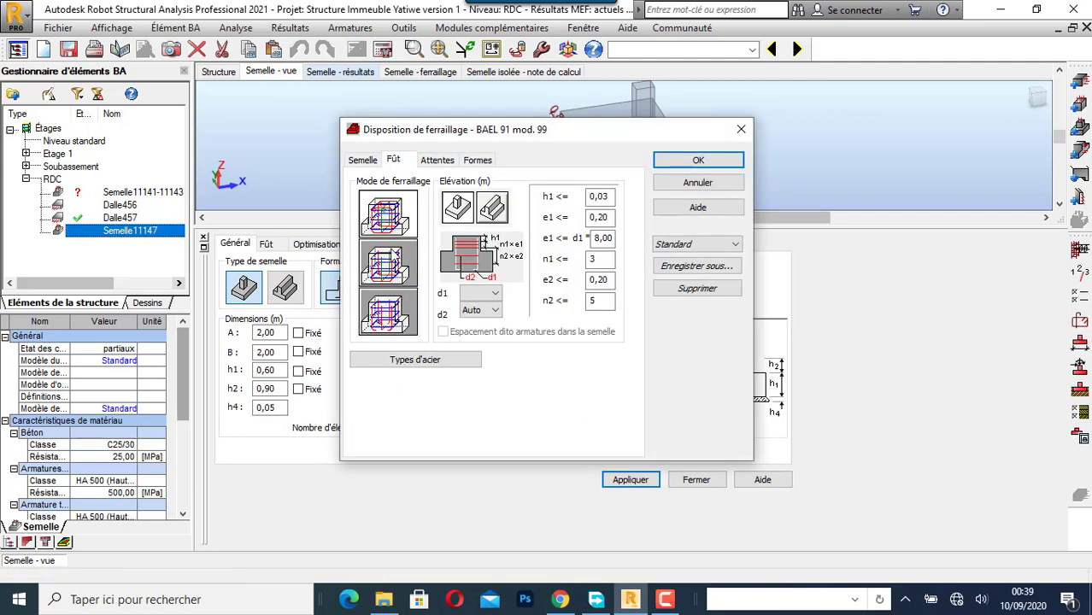
pyautogui.click(437, 160)
pyautogui.click(477, 160)
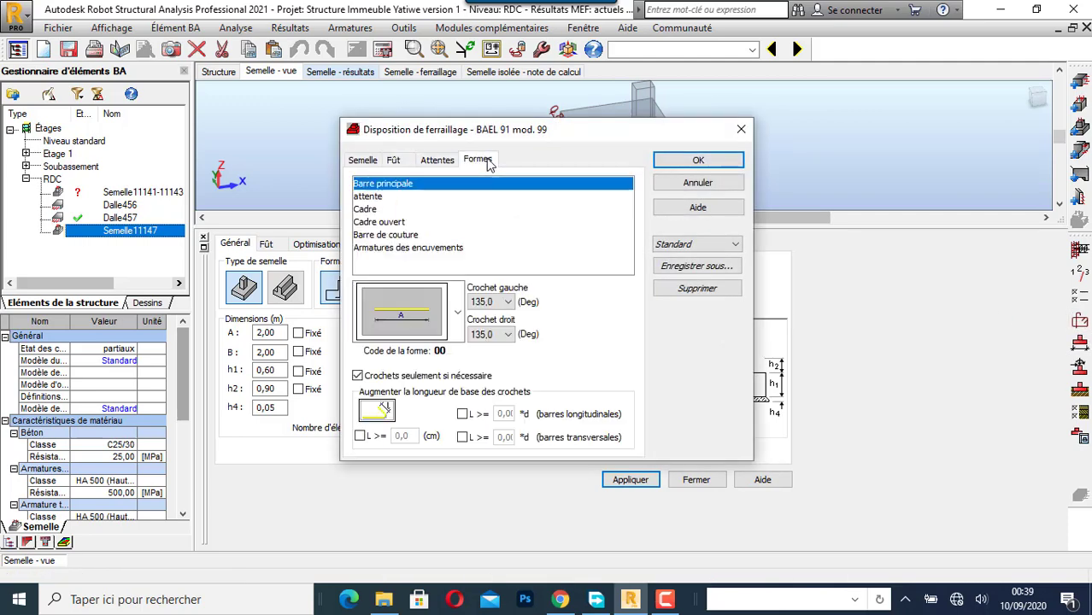
pyautogui.click(672, 162)
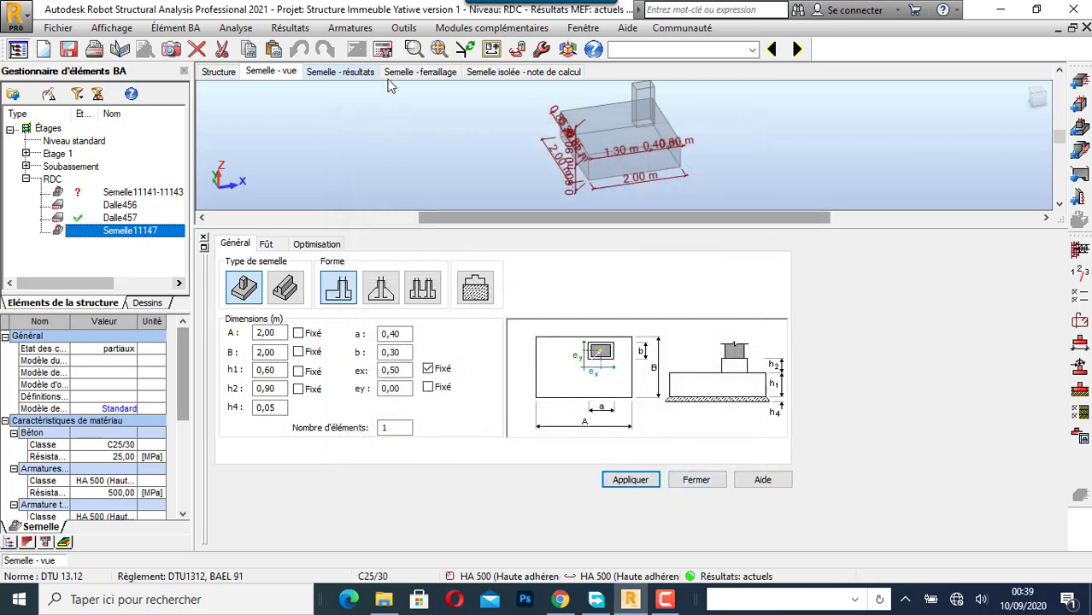
# Step: Calculate footing Semelle11147 without generating drawings or keeping the existing reinforcement
pyautogui.click(383, 49)
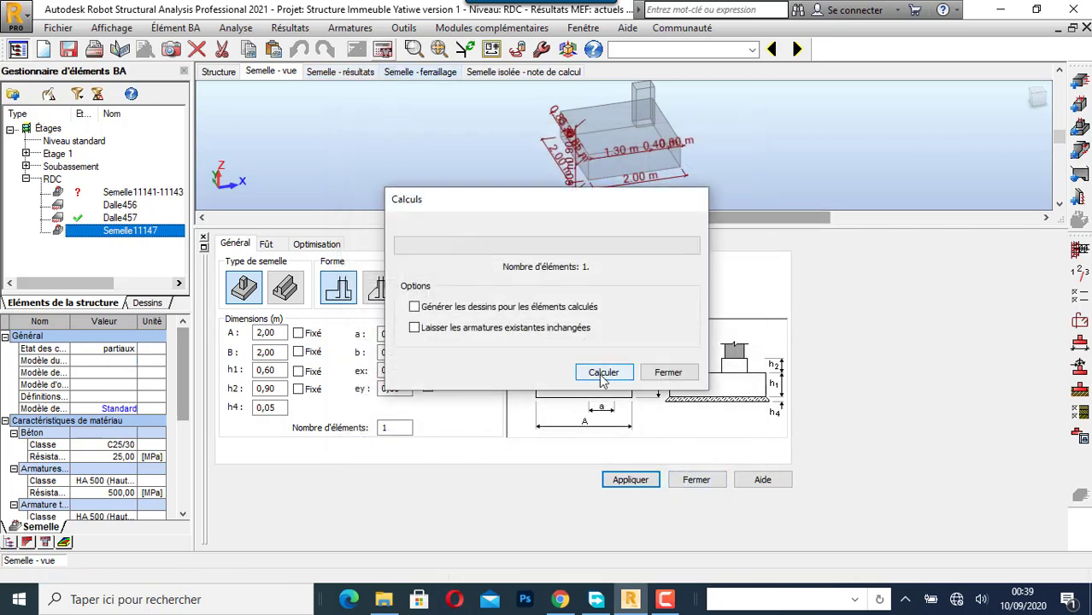
pyautogui.click(604, 373)
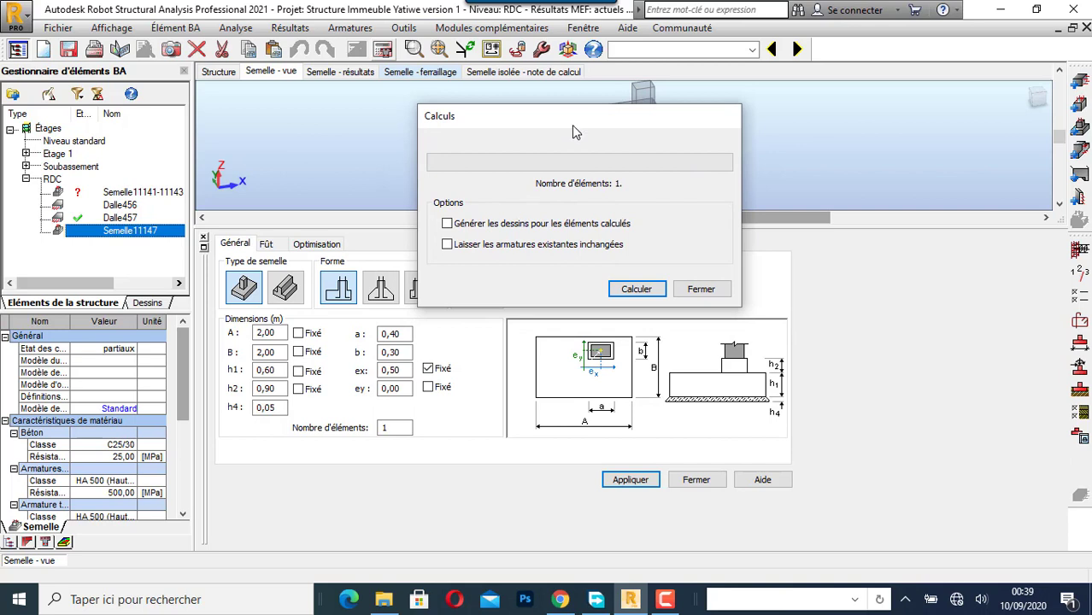
pyautogui.click(622, 289)
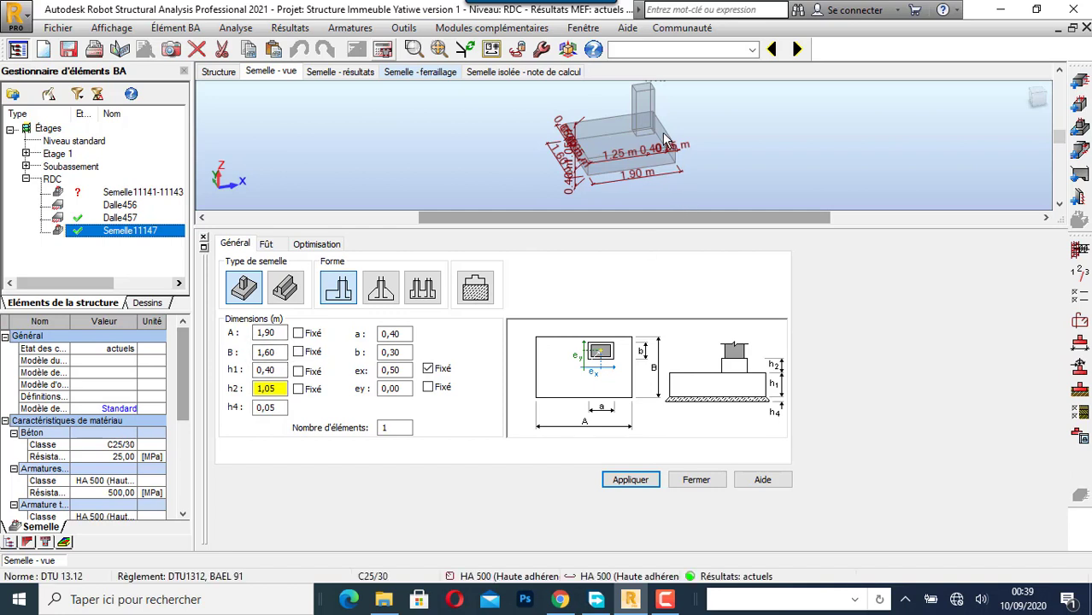
# Step: Examine footing Semelle11147's calculated dimensions, its reinforcement views, and the loads and stability checks in the calculation note
pyautogui.scroll(2, 662, 140)
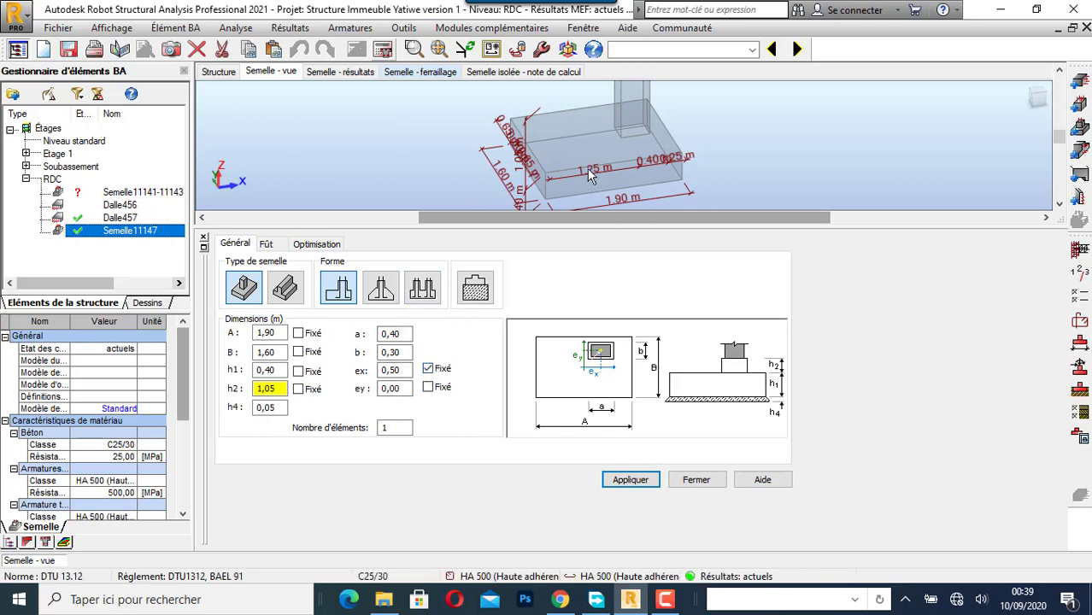
pyautogui.scroll(-2, 585, 187)
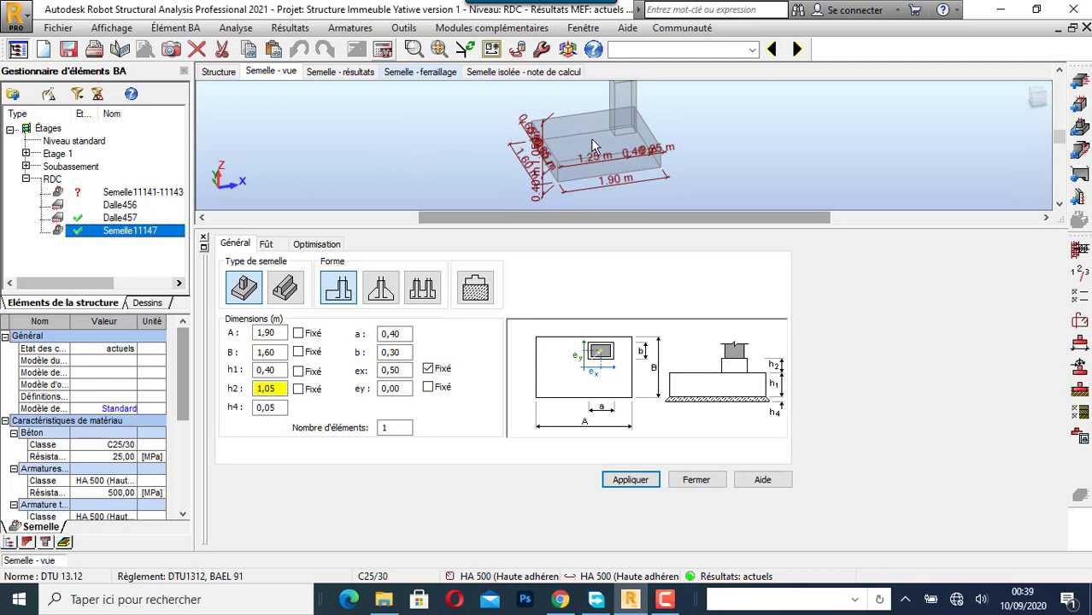
pyautogui.click(341, 73)
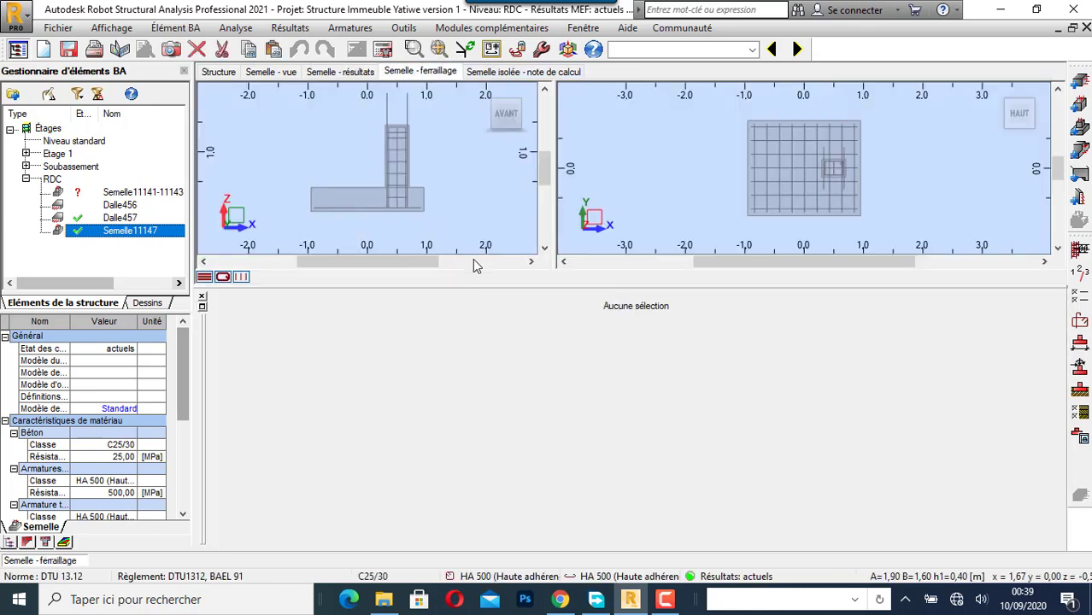
pyautogui.click(491, 72)
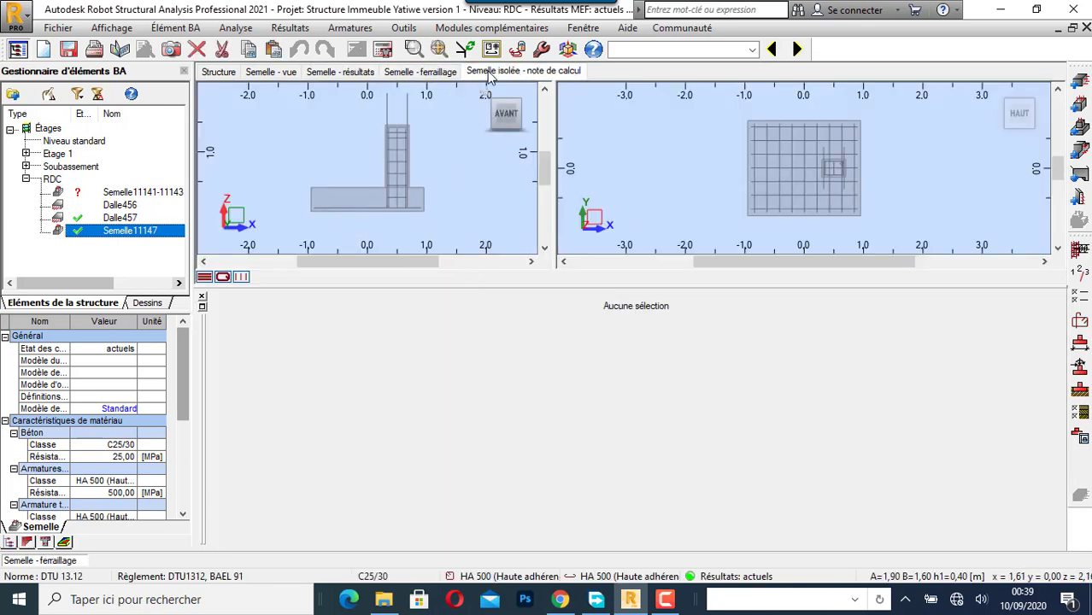
pyautogui.scroll(-5, 508, 359)
pyautogui.scroll(-20, 508, 359)
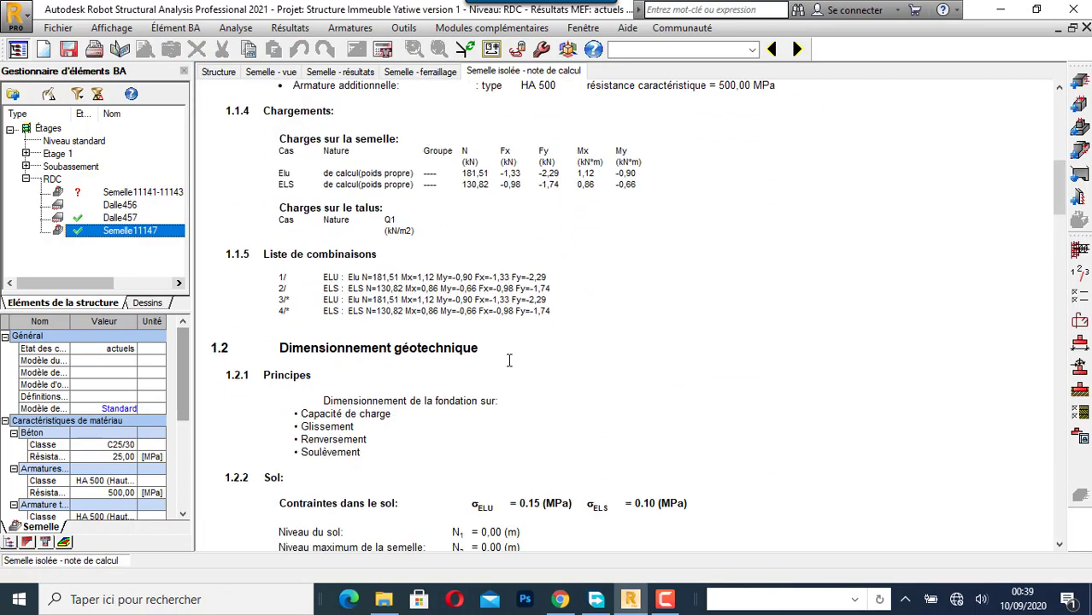
pyautogui.scroll(-5, 637, 359)
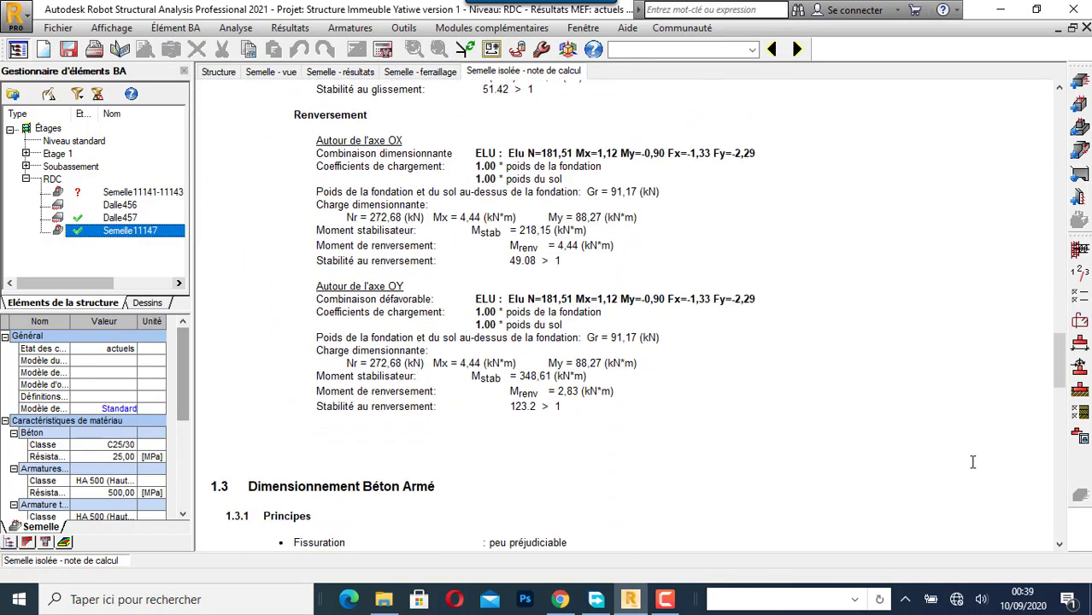
# Step: Generate the execution drawing of footing Semelle11147
pyautogui.click(1079, 434)
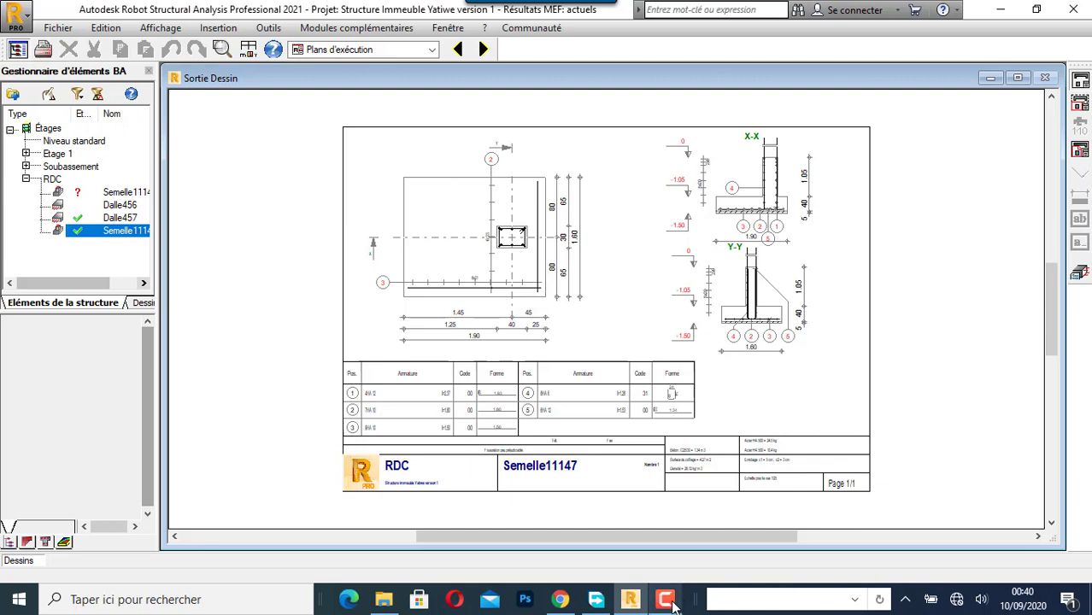
pyautogui.moveTo(674, 605)
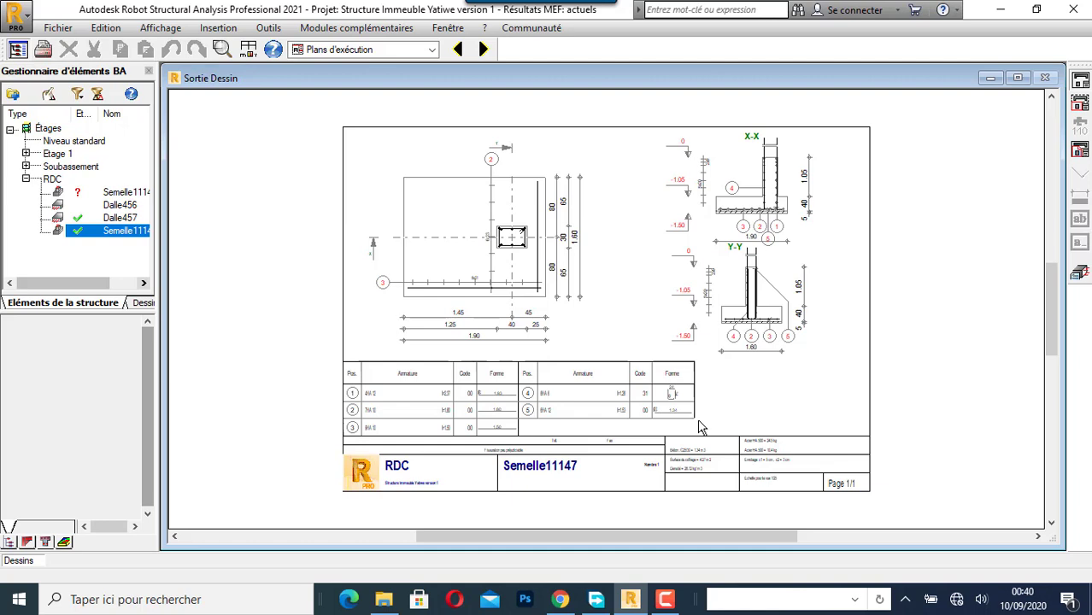
pyautogui.click(665, 599)
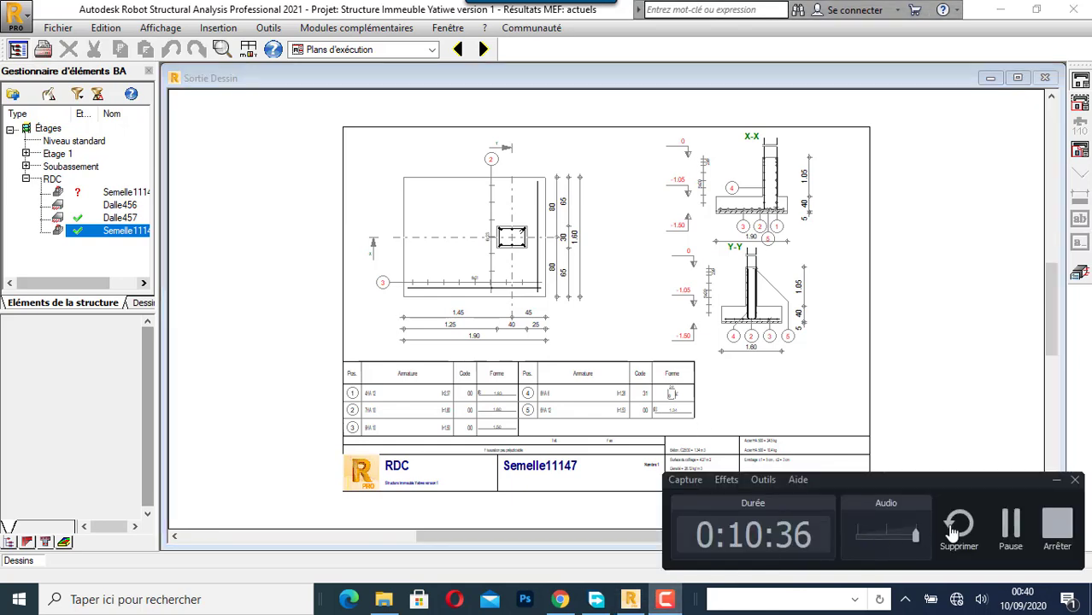